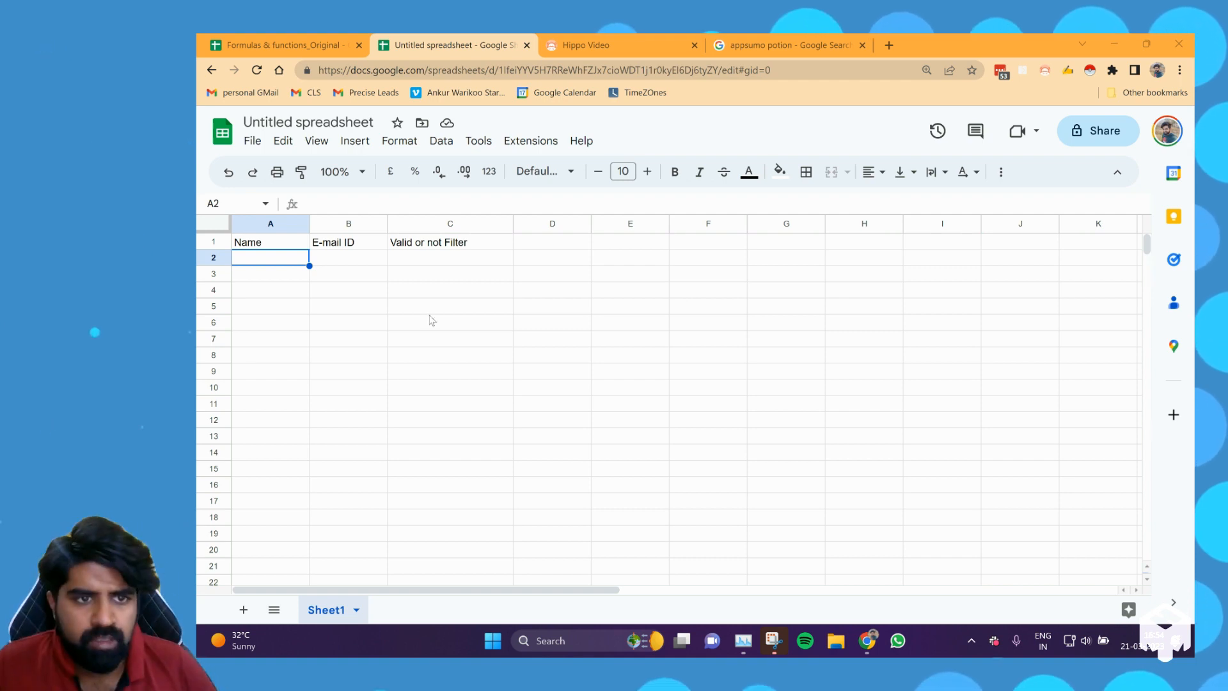
# Enter a person's name in A2 and their e-mail address in B2 under the headers.
pyautogui.write('Avinash')
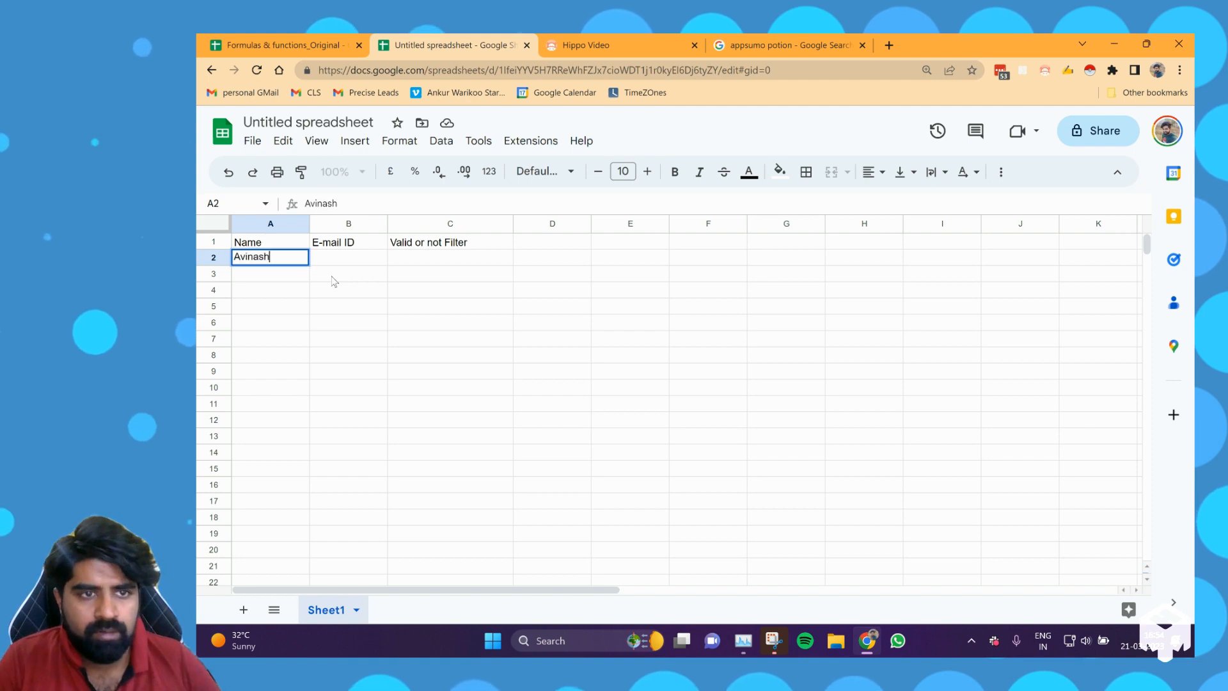
pyautogui.press('Tab')
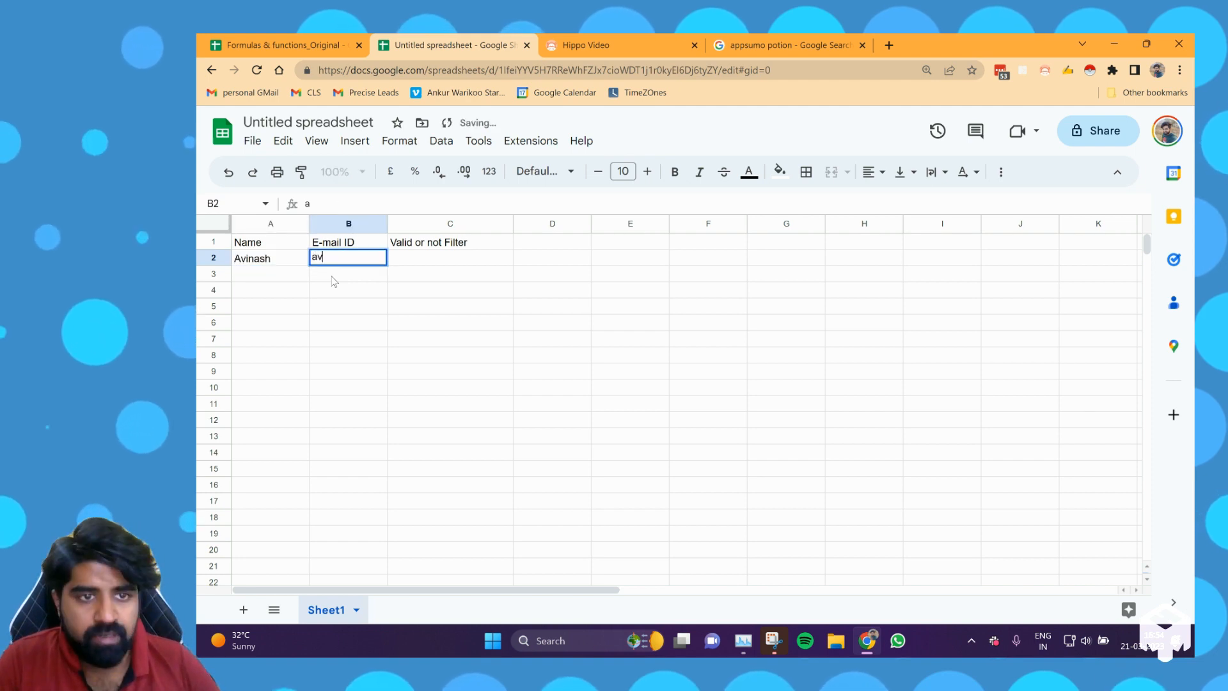
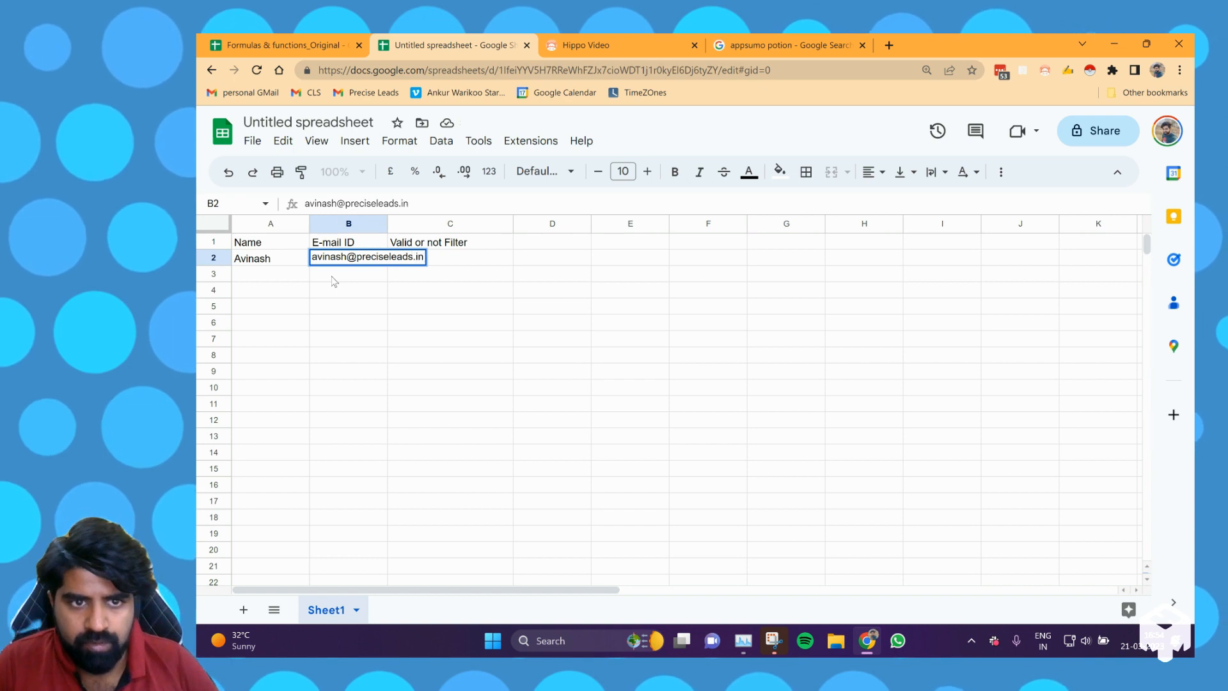
pyautogui.press('Tab')
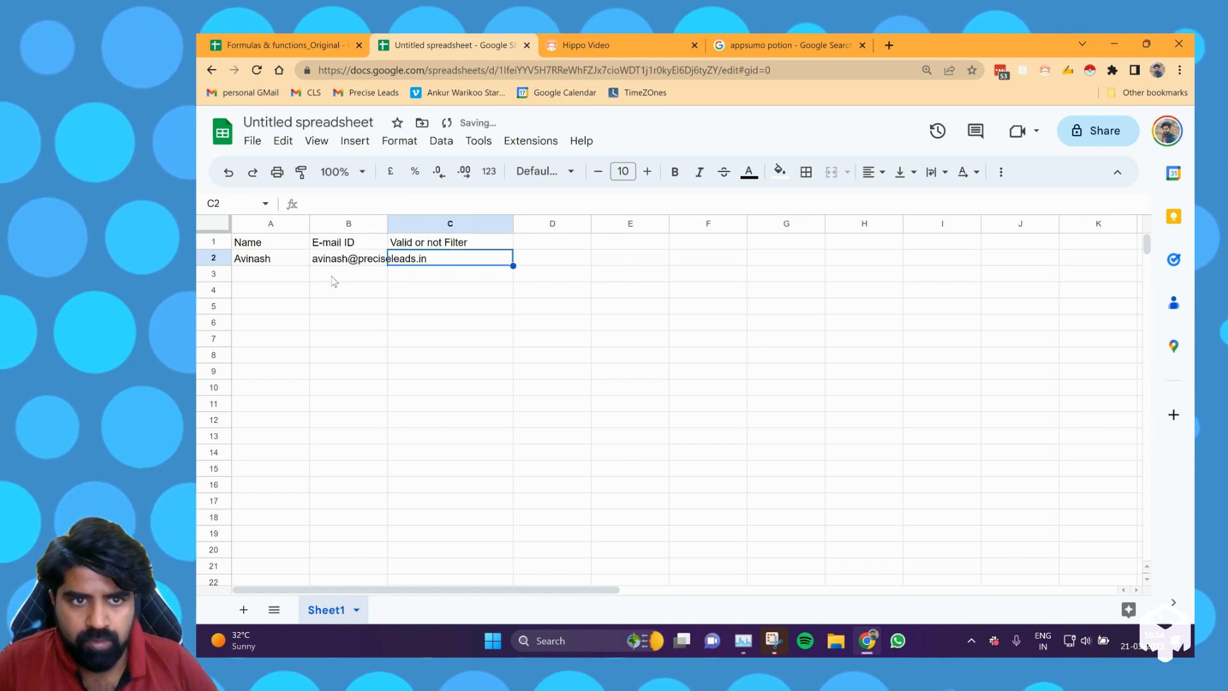
# Convert the e-mail address in B2 into a people smart chip.
pyautogui.click(365, 265)
pyautogui.moveTo(366, 265)
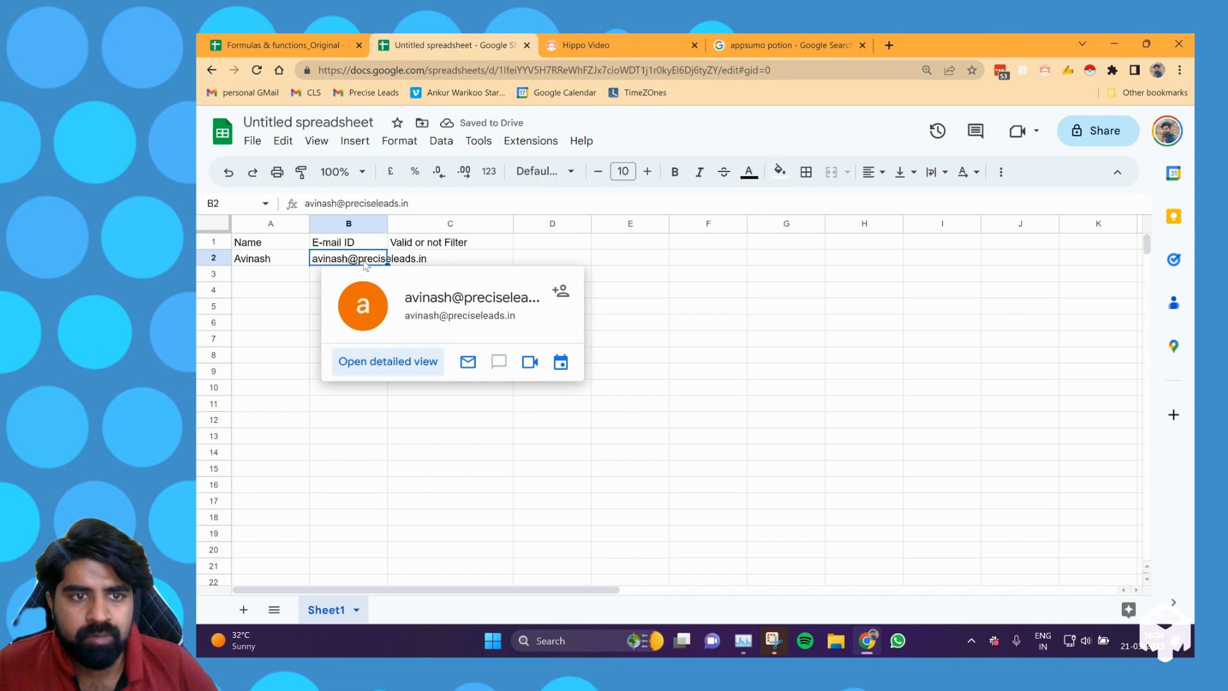
pyautogui.rightClick(370, 260)
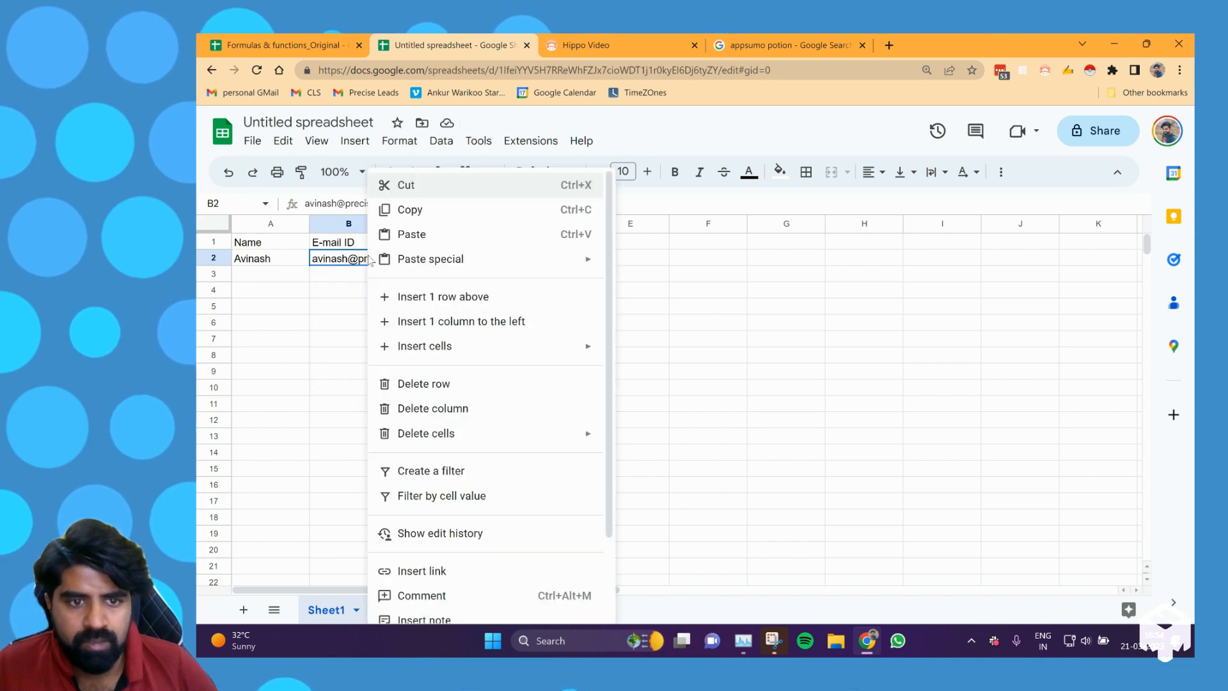
pyautogui.scroll(-2, 474, 403)
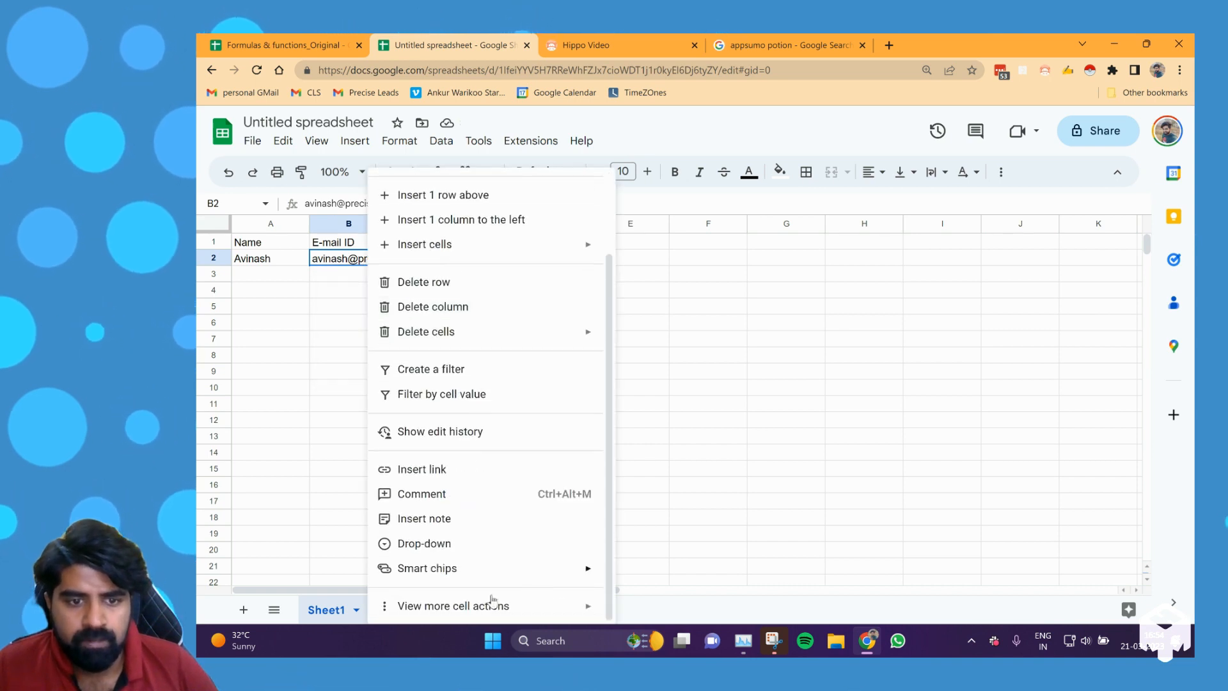
pyautogui.moveTo(496, 569)
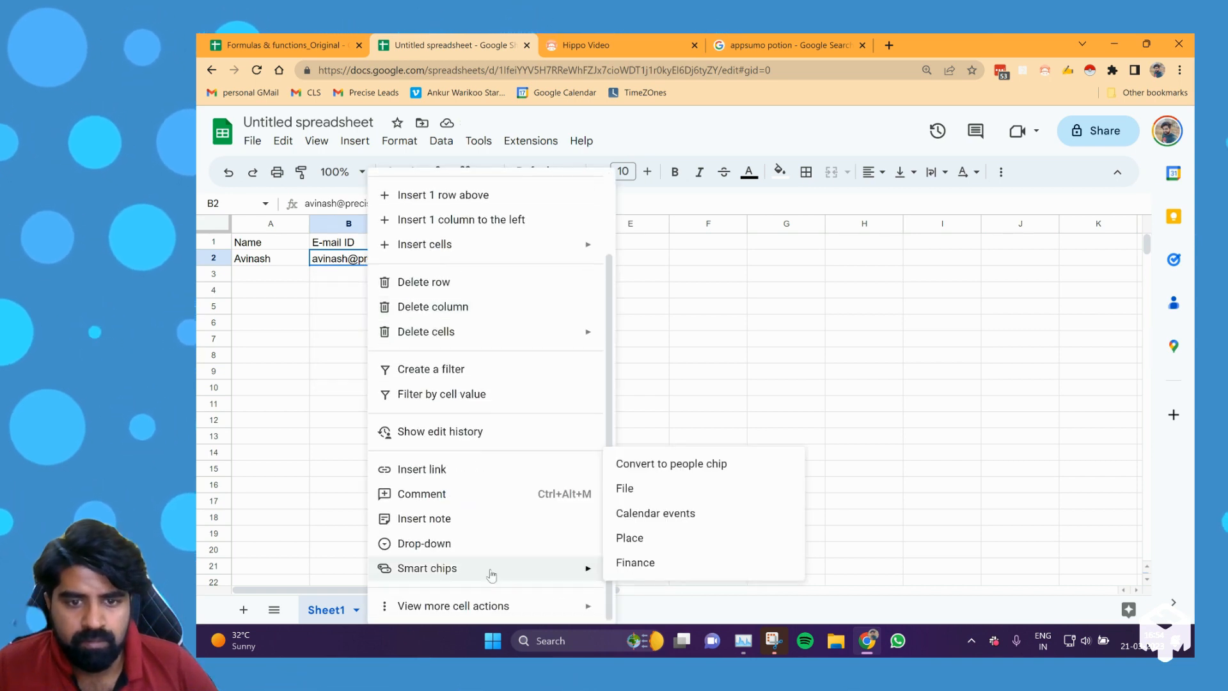
pyautogui.click(673, 471)
# Widen column B so the e-mail chip fits.
pyautogui.moveTo(386, 222); pyautogui.dragTo(455, 224)
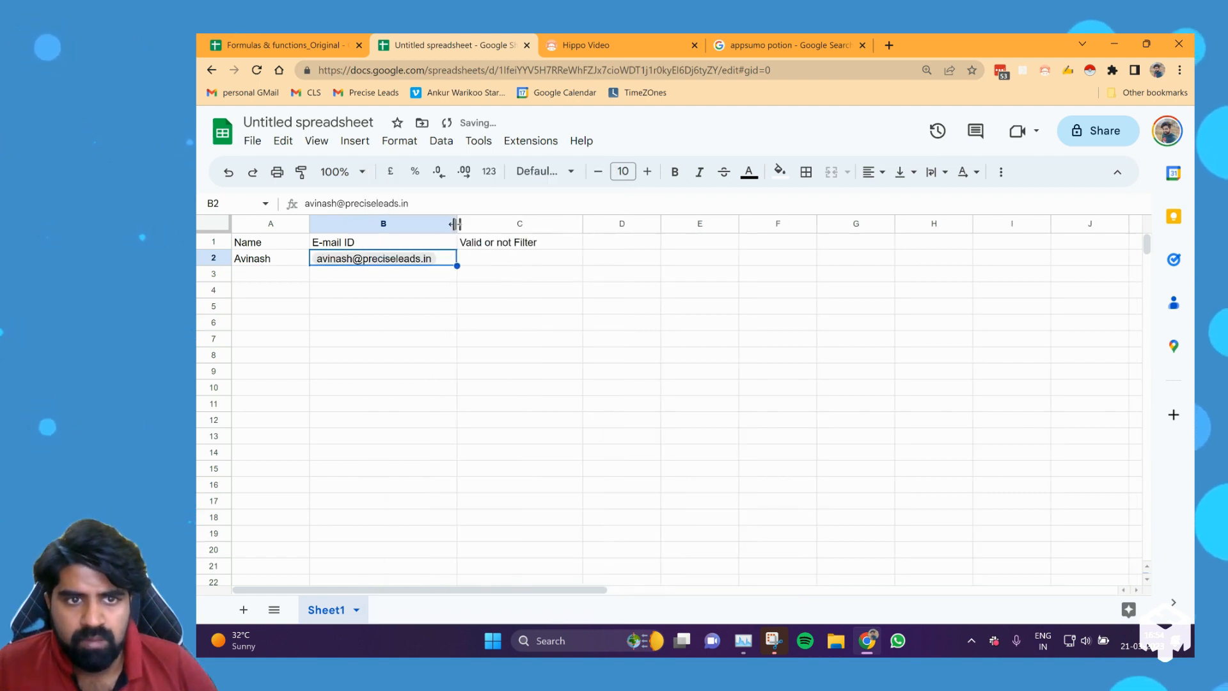
pyautogui.click(418, 280)
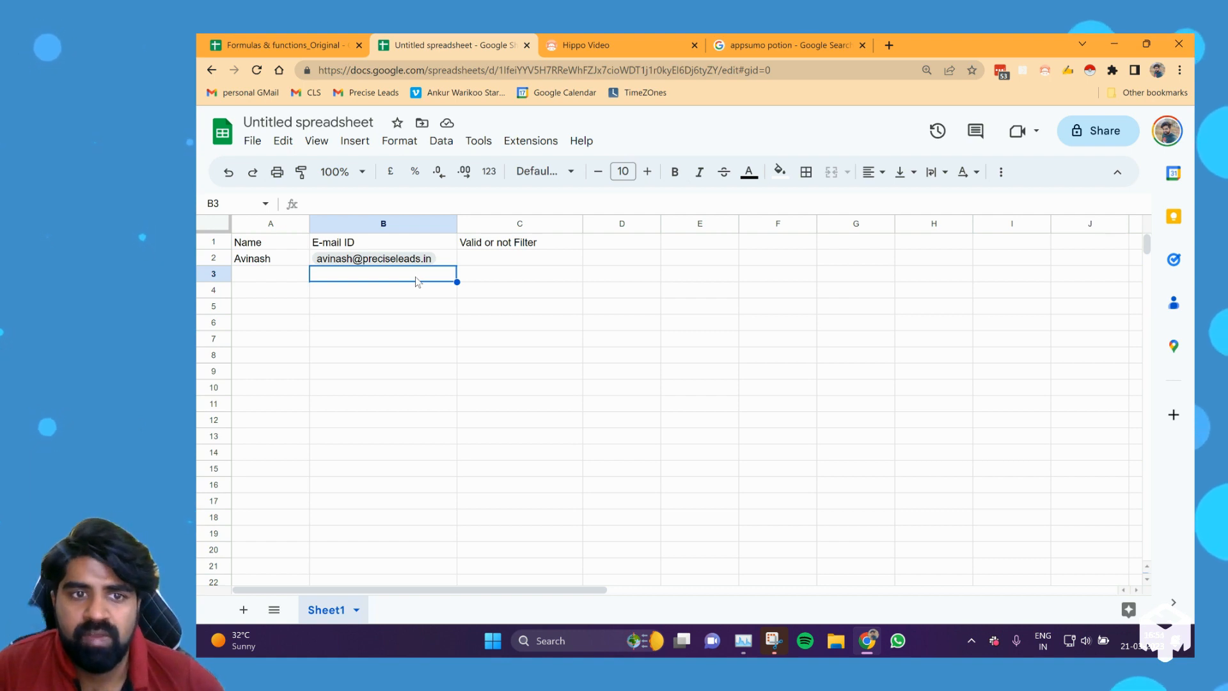
pyautogui.click(415, 263)
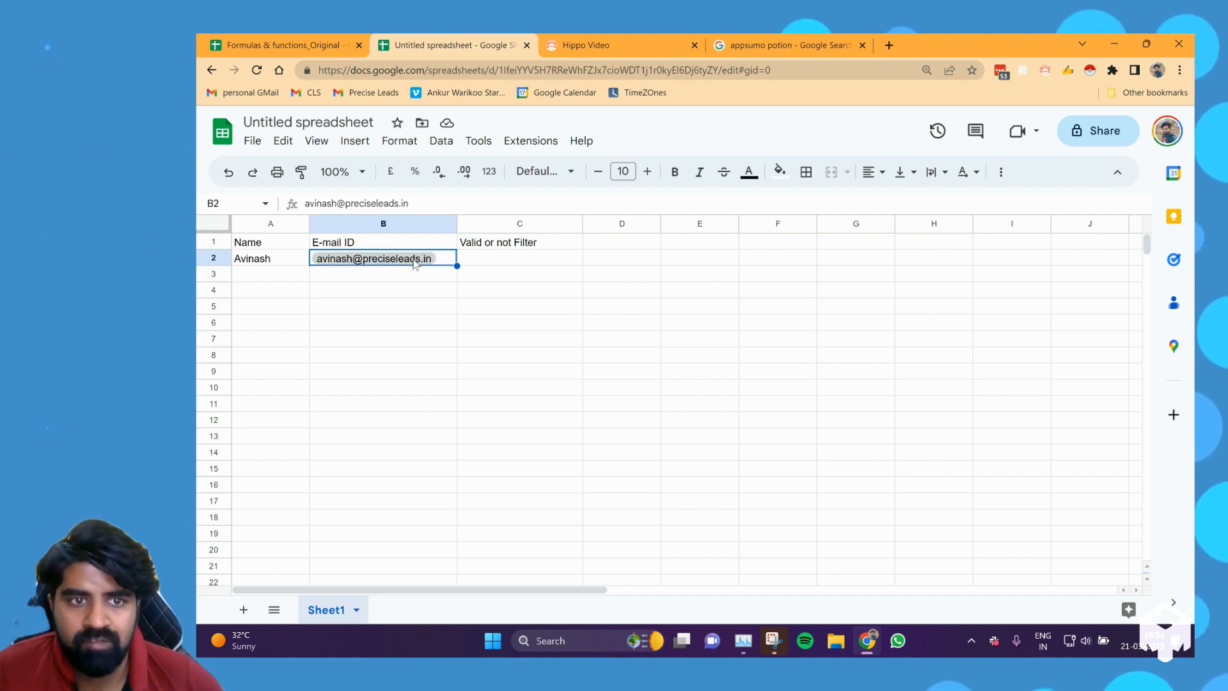
pyautogui.doubleClick(428, 259)
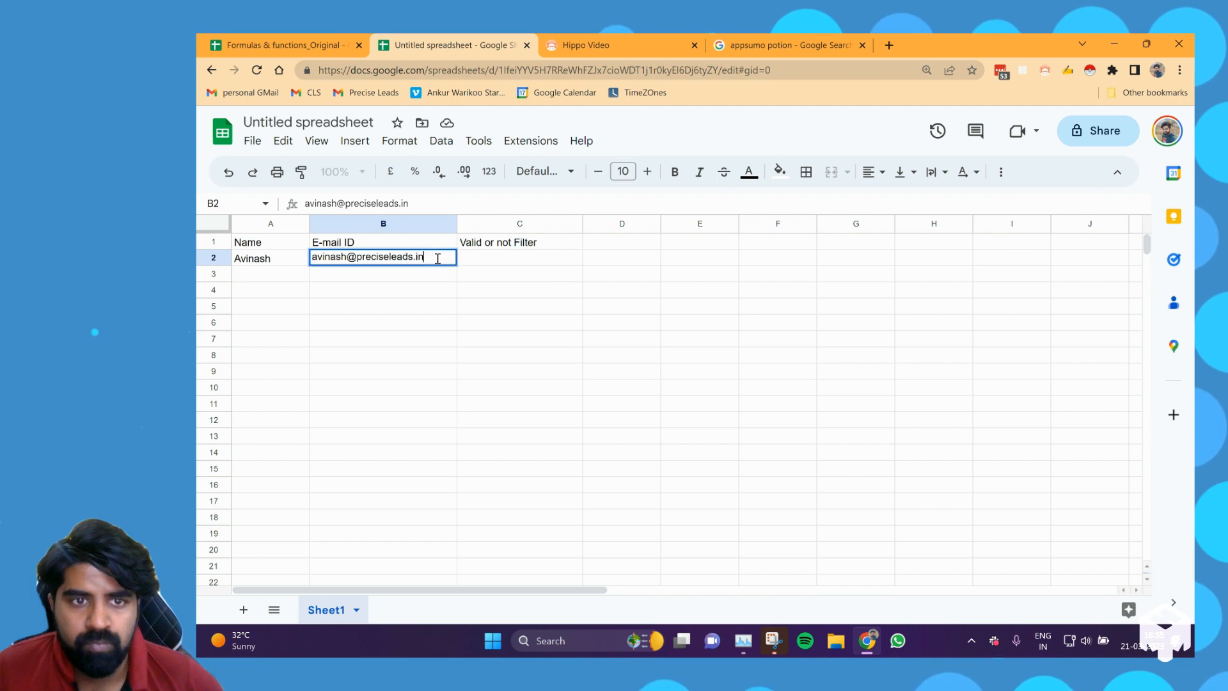
pyautogui.press('Return')
pyautogui.moveTo(417, 263)
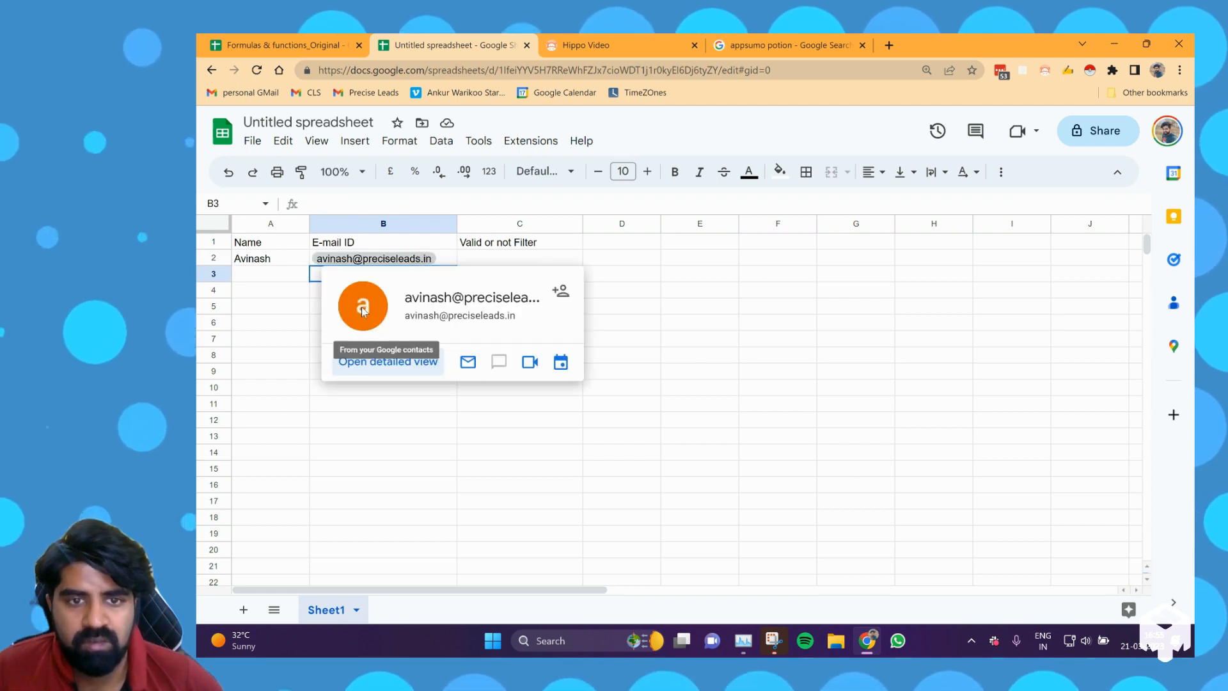
pyautogui.click(401, 421)
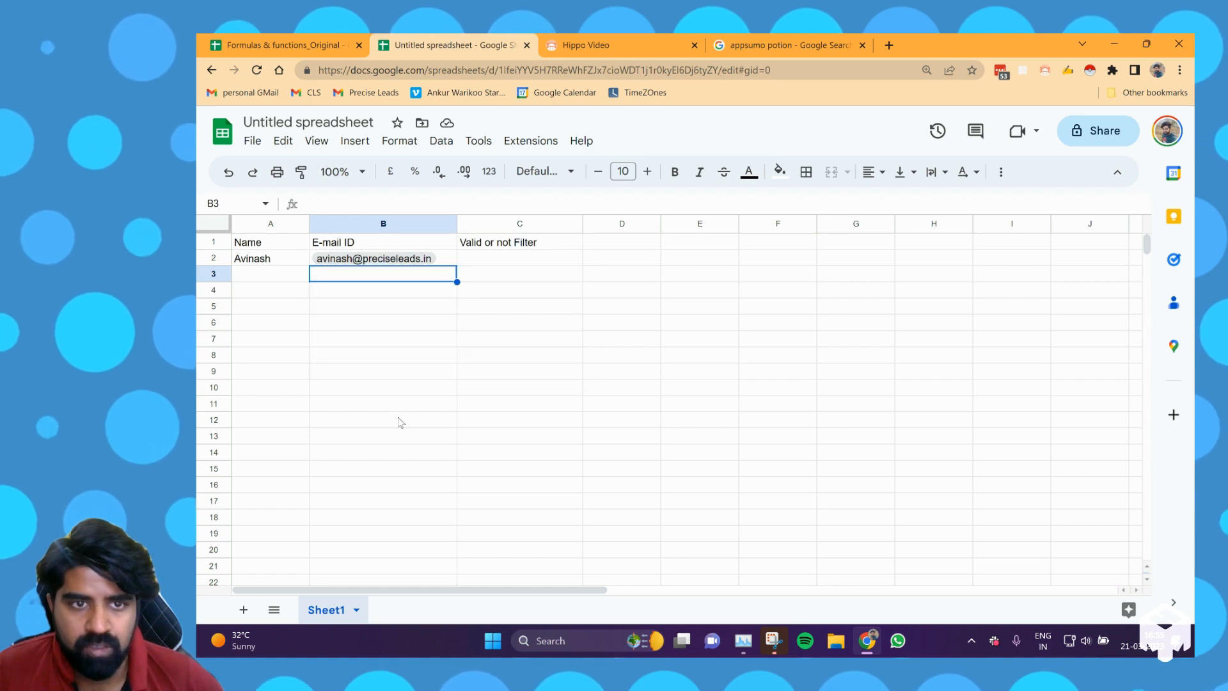
# Copy the B2 e-mail chip and paste it into B3:B9.
pyautogui.click(412, 279)
pyautogui.press('Up')
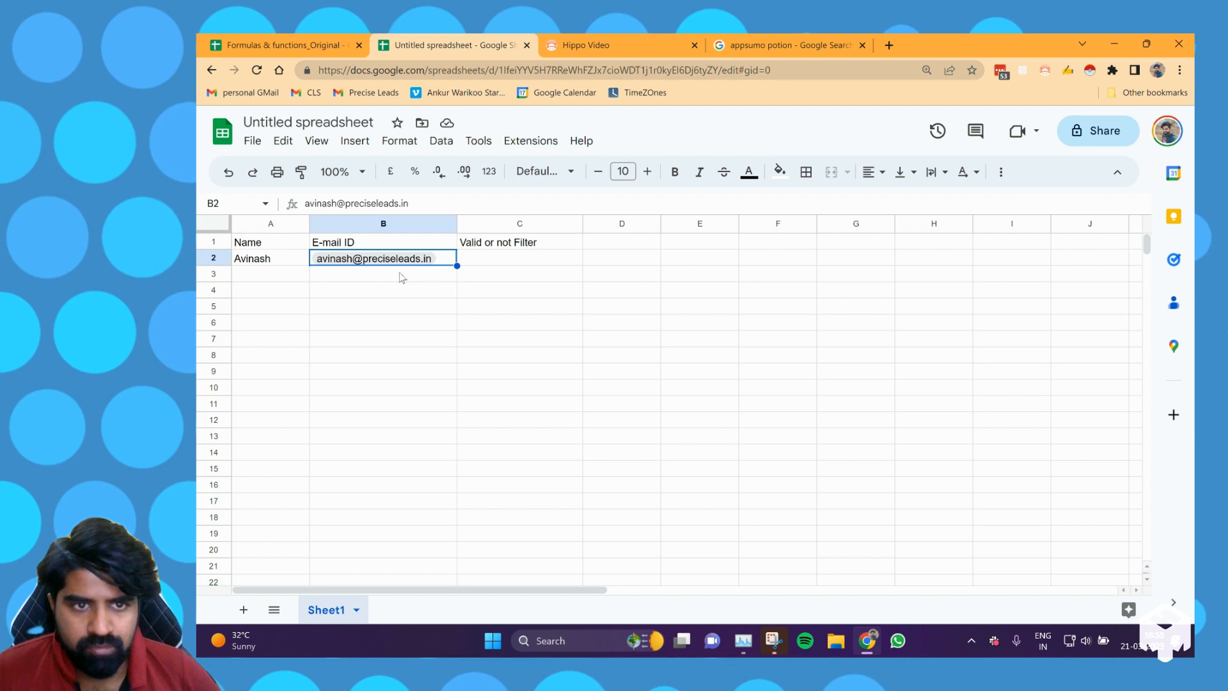
pyautogui.click(402, 277)
pyautogui.hotkey('shift', 'Down')
pyautogui.hotkey('shift', 'Down')
pyautogui.hotkey('shift', 'Down')
pyautogui.hotkey('shift', 'Down')
pyautogui.hotkey('shift', 'Down')
pyautogui.hotkey('shift', 'Down')
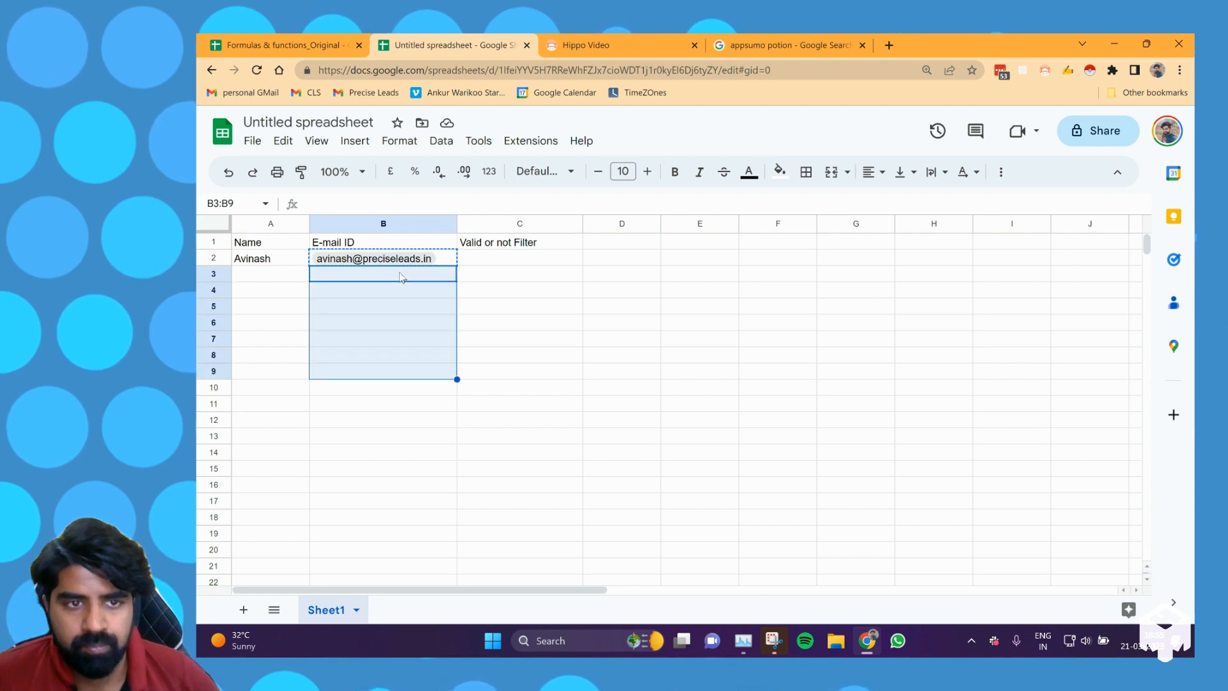
pyautogui.hotkey('ctrl', 'v')
# Create a filter on the E-mail ID column range B1:B9.
pyautogui.press('Right')
pyautogui.press('Up')
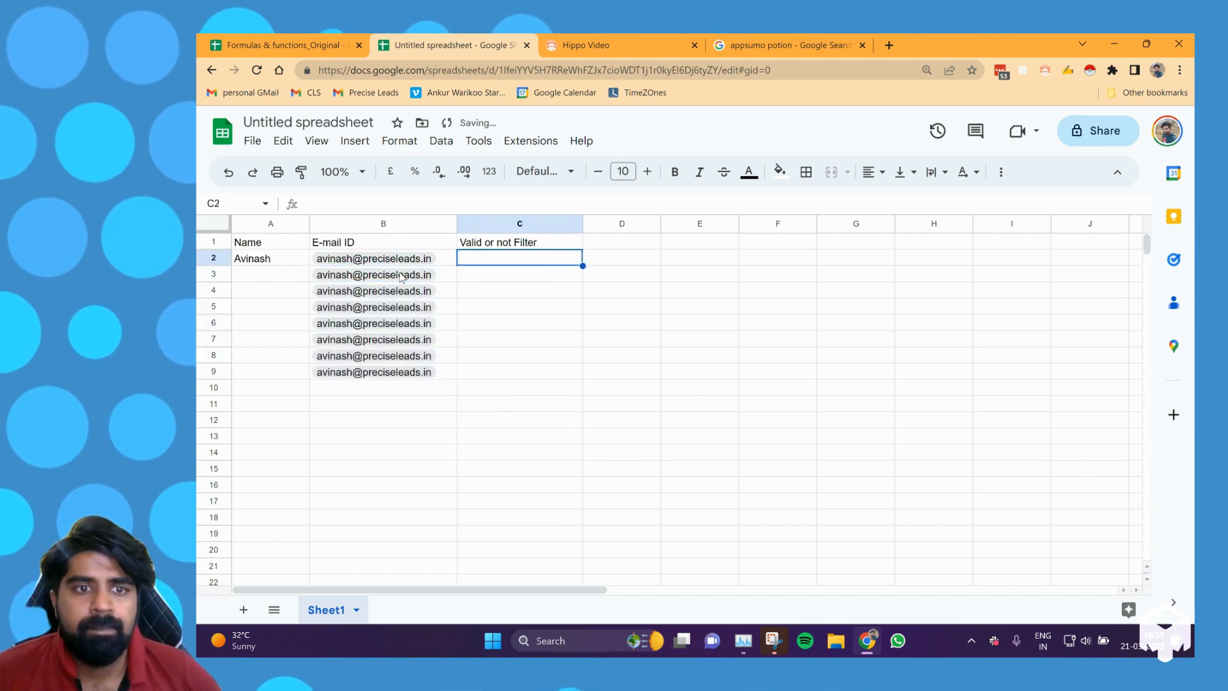
pyautogui.press('Left')
pyautogui.press('Left')
pyautogui.press('Up')
pyautogui.press('Right')
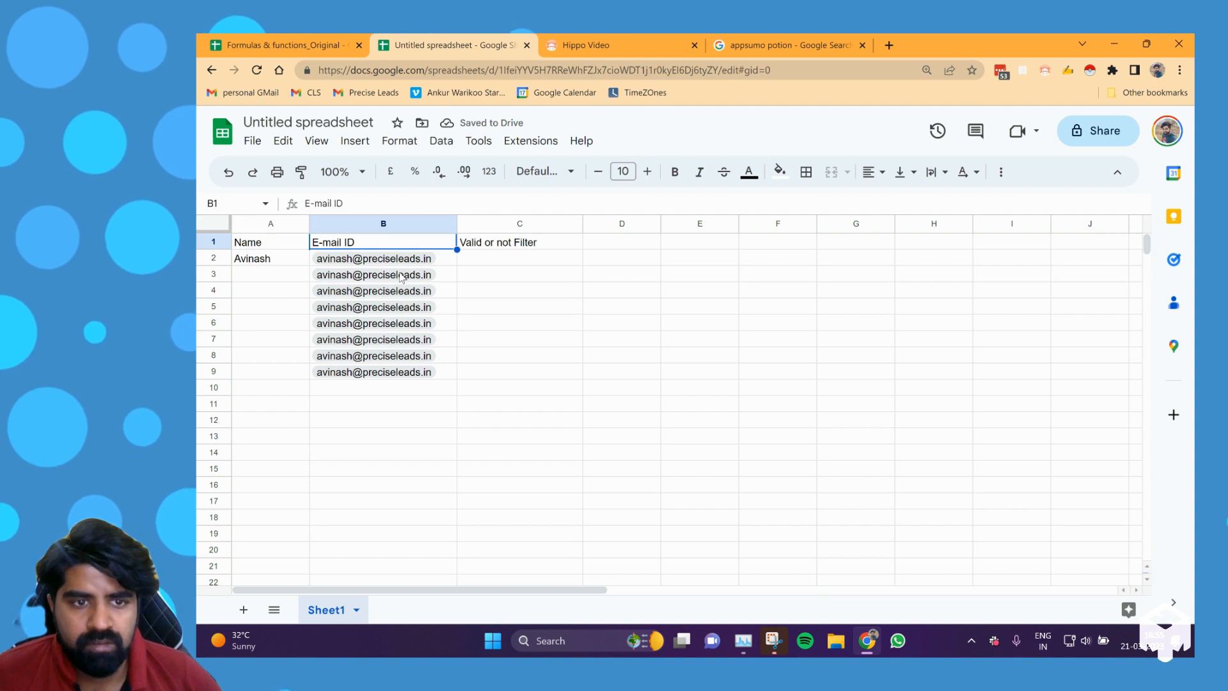
pyautogui.hotkey('ctrl', 'shift', 'Down')
pyautogui.hotkey('alt', 'd')
pyautogui.press('f')
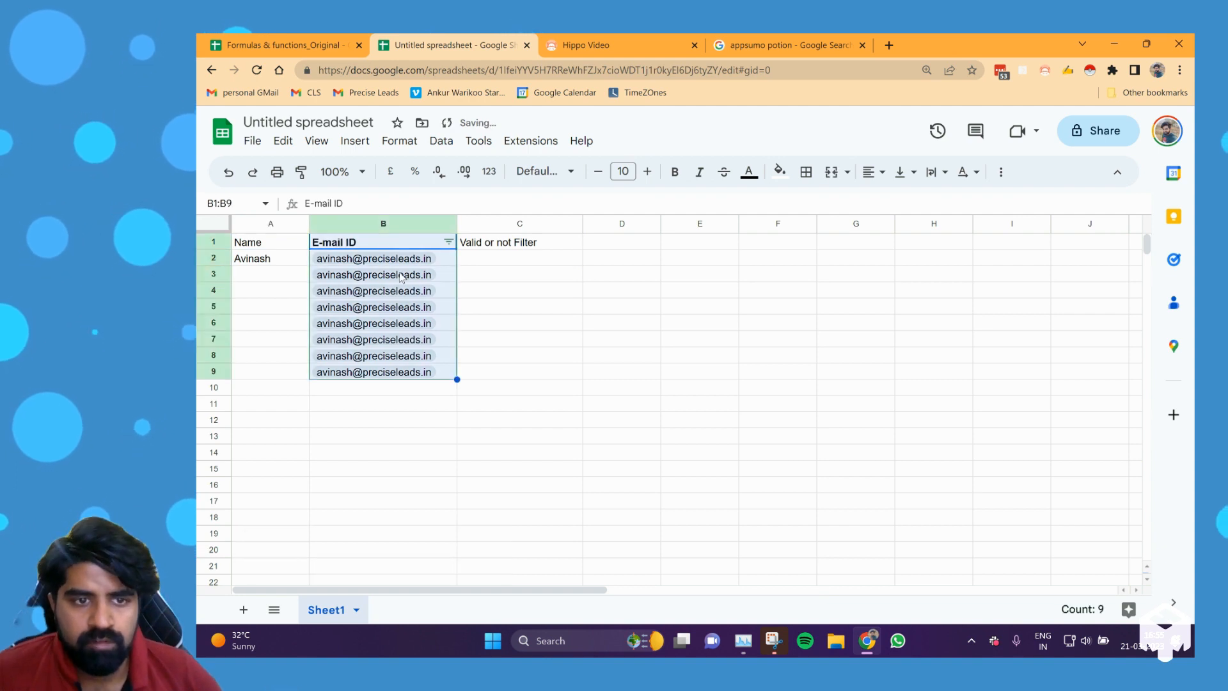
# Open the E-mail ID column filter and review its list of values.
pyautogui.click(448, 242)
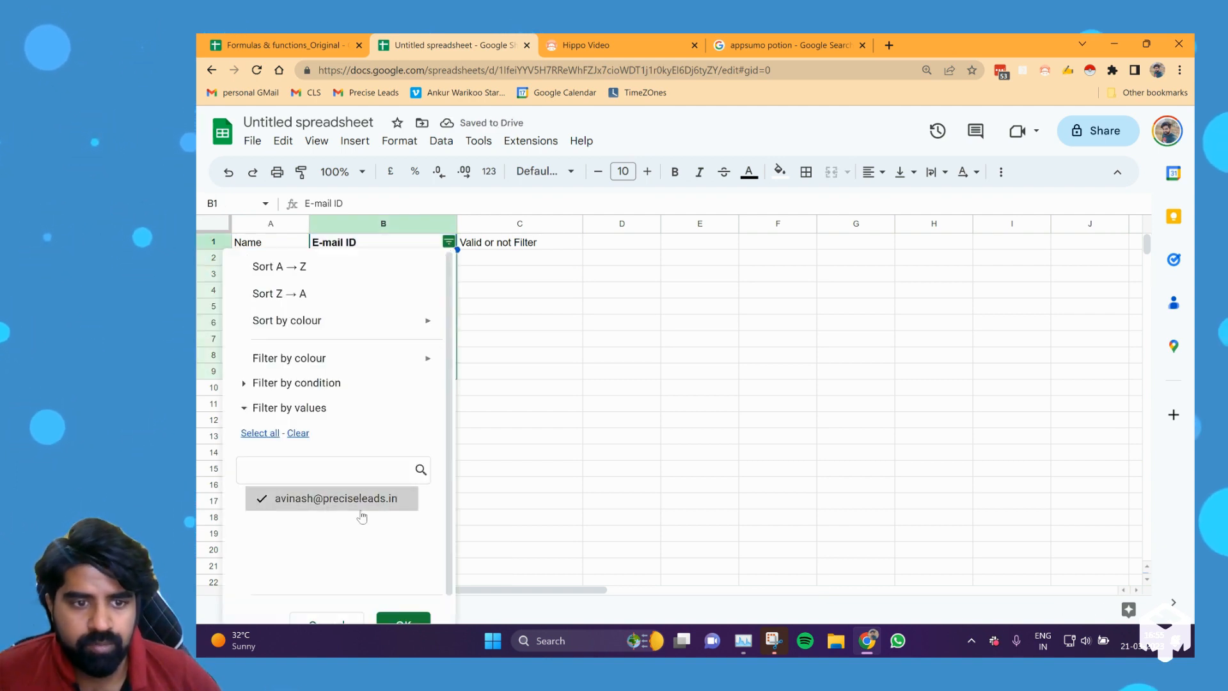
pyautogui.scroll(-2, 359, 552)
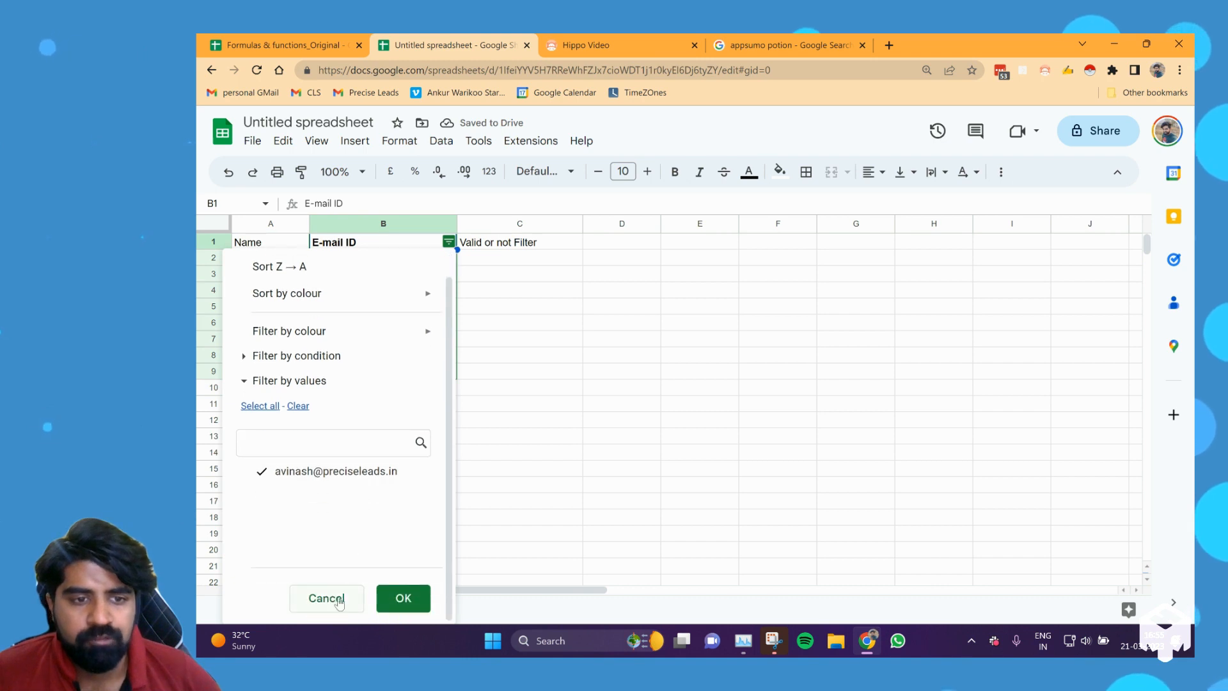
pyautogui.click(402, 595)
# Clear the pasted e-mail chips from B3:B9.
pyautogui.click(493, 279)
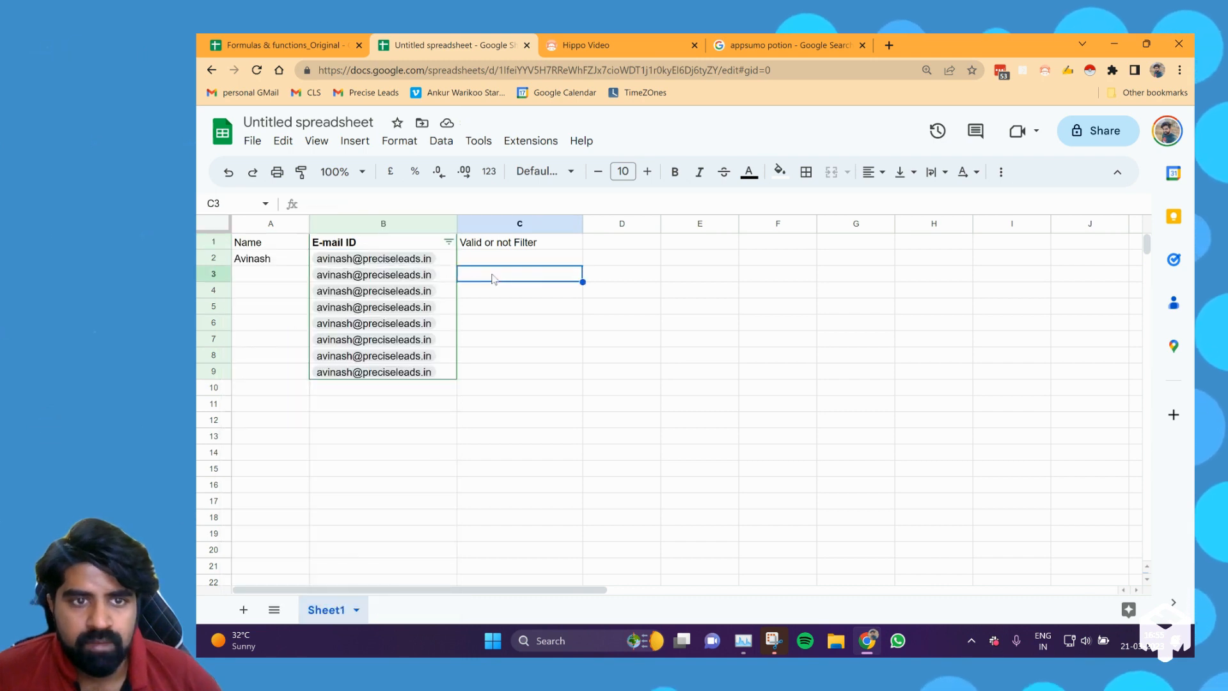
pyautogui.moveTo(416, 276)
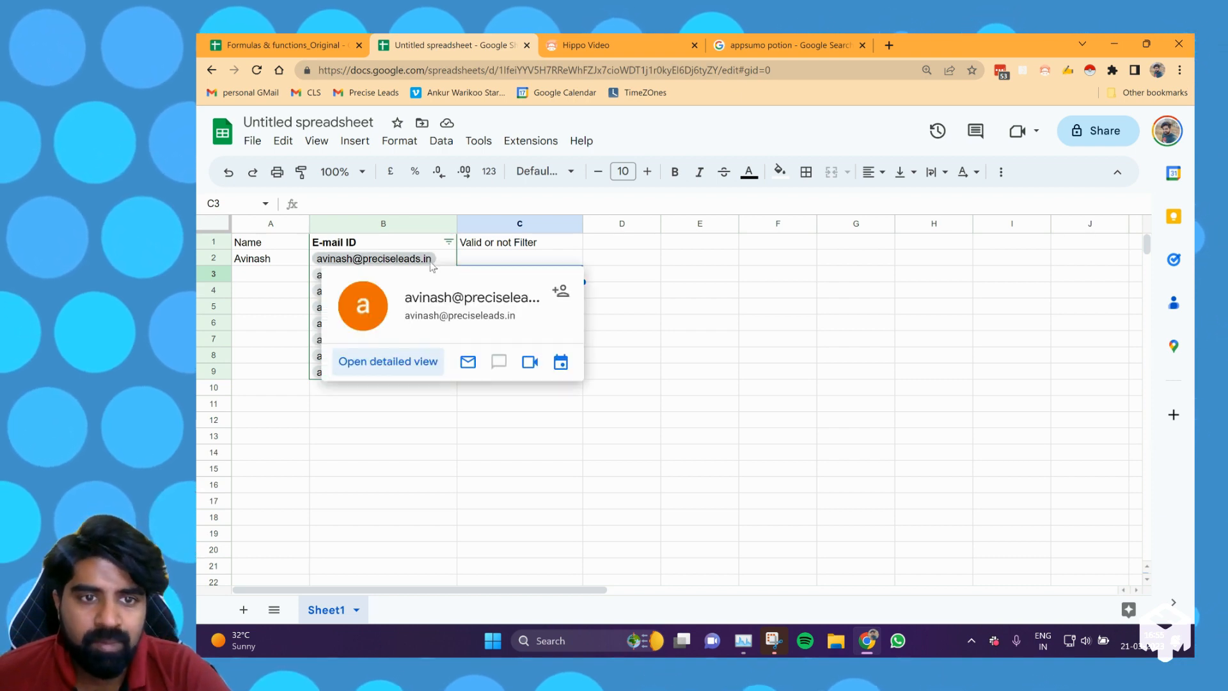
pyautogui.moveTo(451, 267)
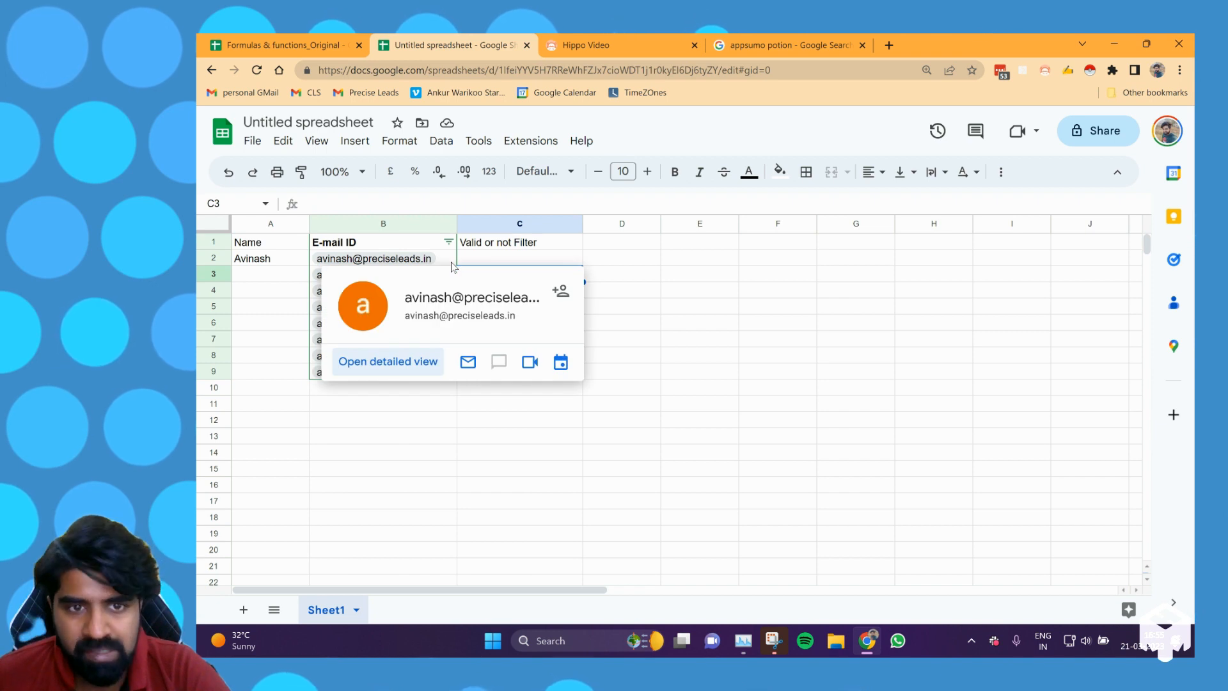
pyautogui.press('Up')
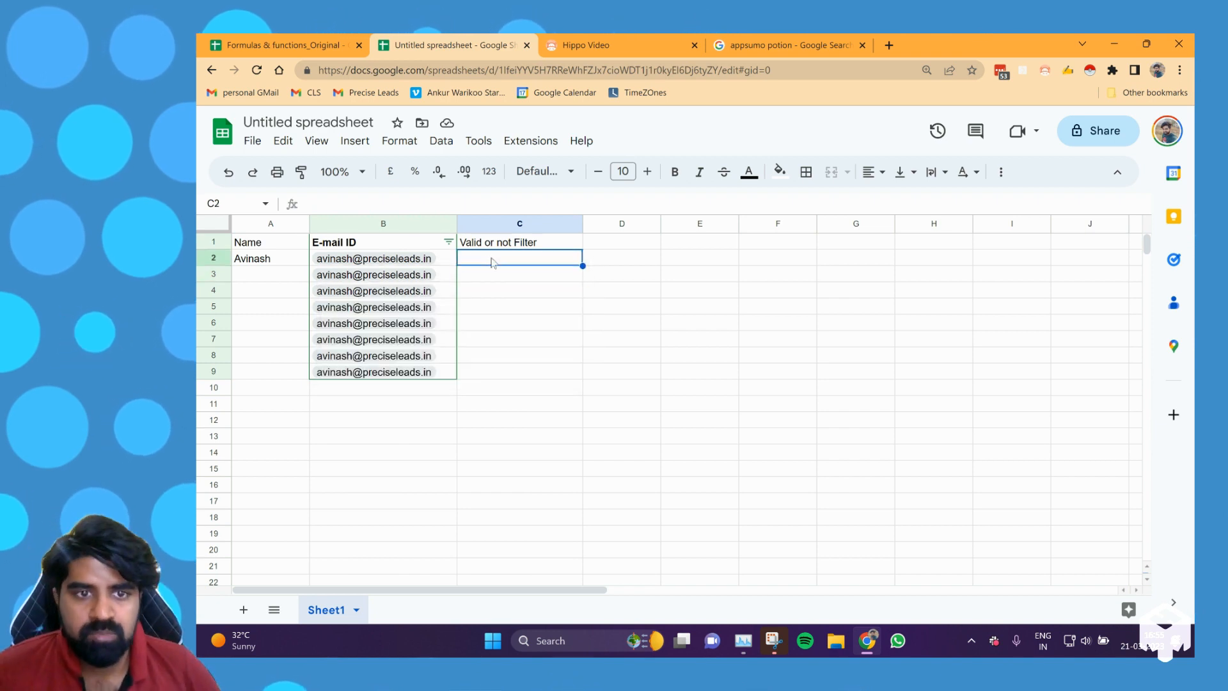
pyautogui.press('Left')
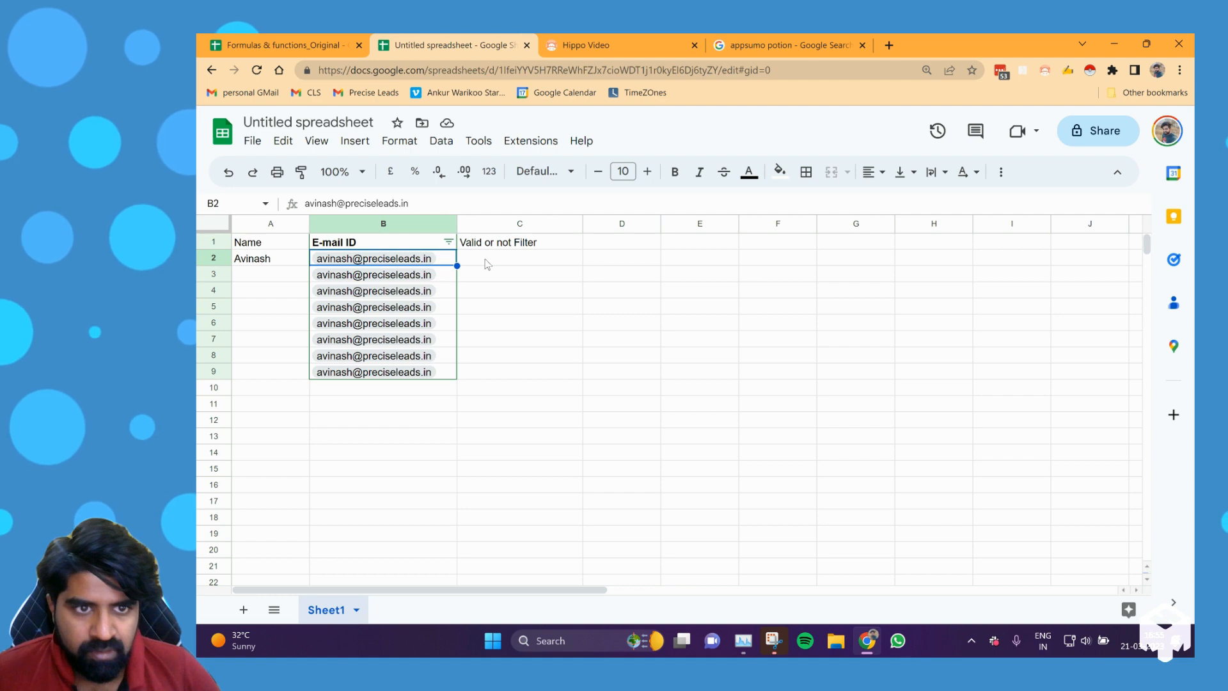
pyautogui.press('Down')
pyautogui.hotkey('ctrl', 'shift', 'Down')
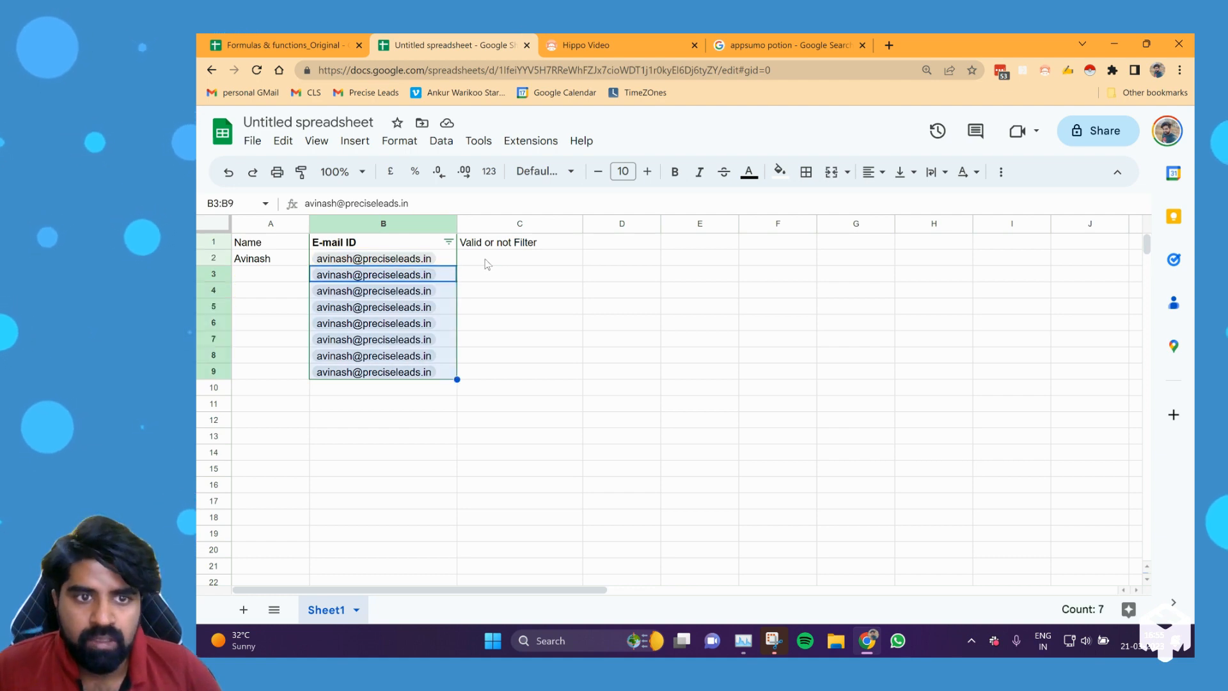
pyautogui.press('Delete')
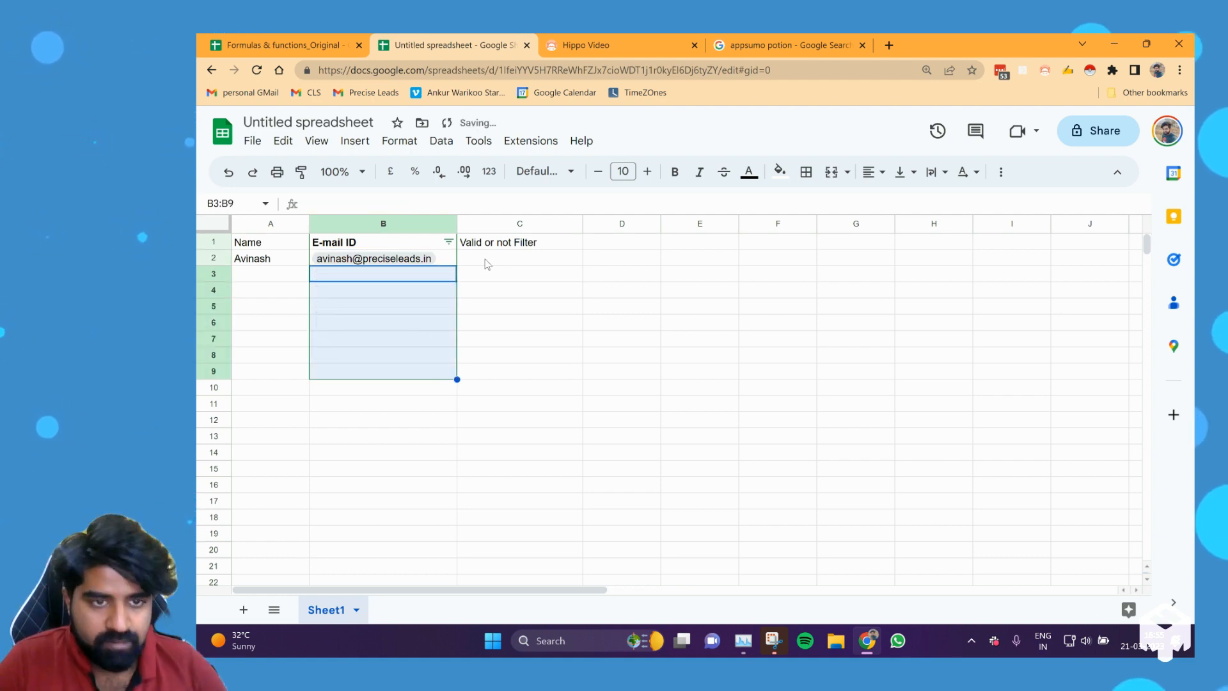
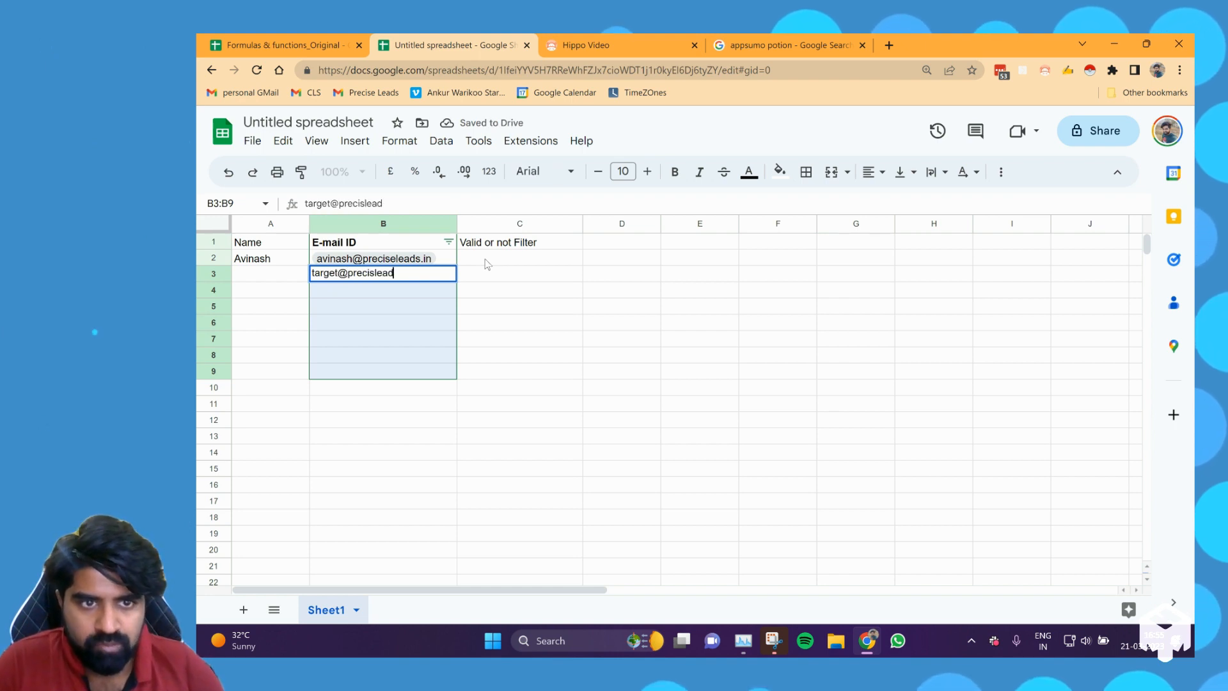
# Enter a second e-mail address at the preciseleads.in domain in B3.
pyautogui.press('Return')
# Try to convert the B3 e-mail address into a people smart chip.
pyautogui.click(474, 274)
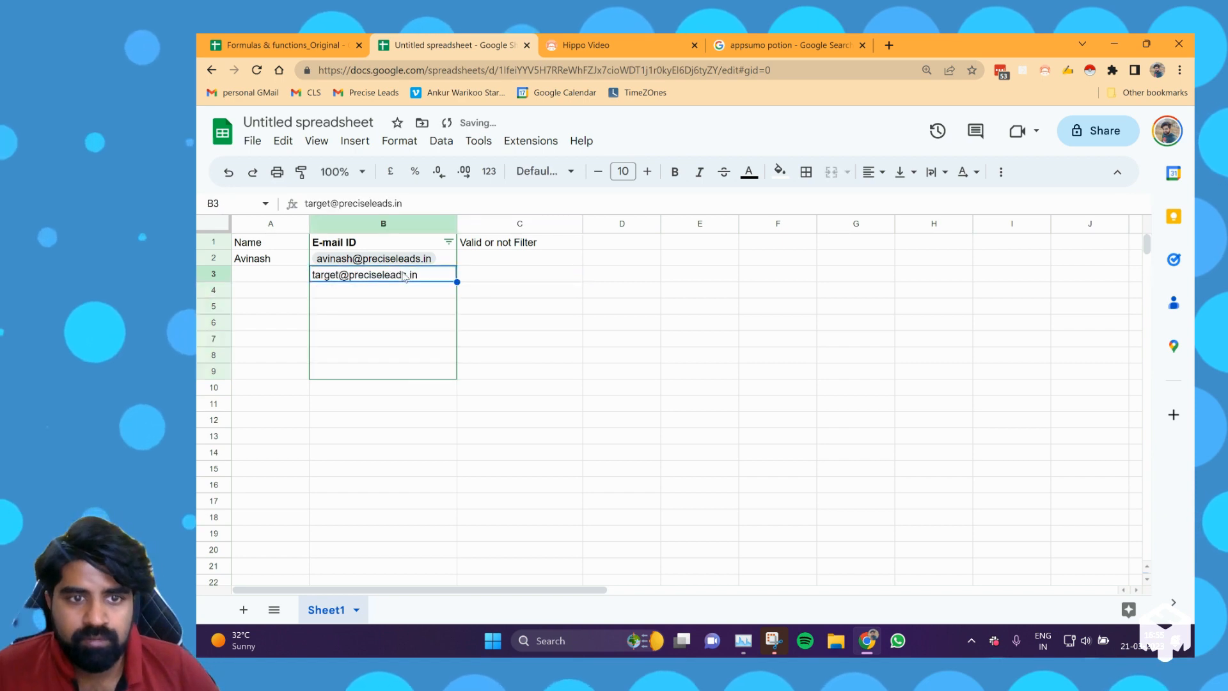
pyautogui.click(404, 276)
pyautogui.rightClick(404, 277)
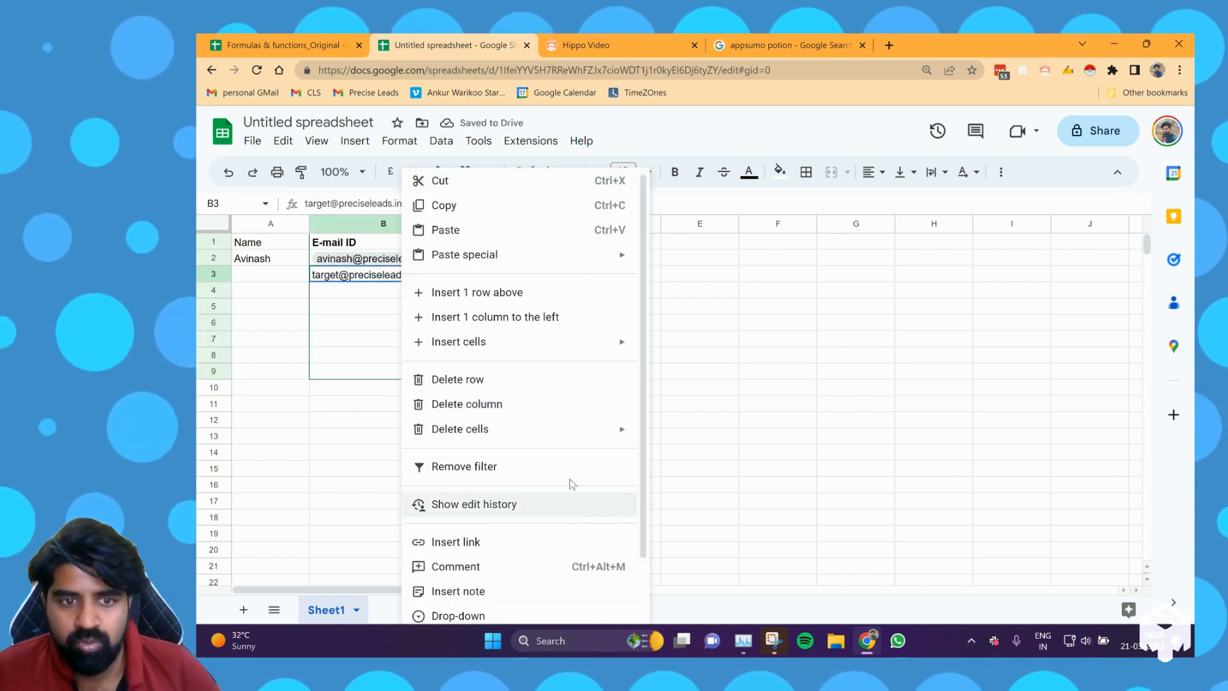
pyautogui.scroll(-1, 571, 484)
pyautogui.moveTo(595, 568)
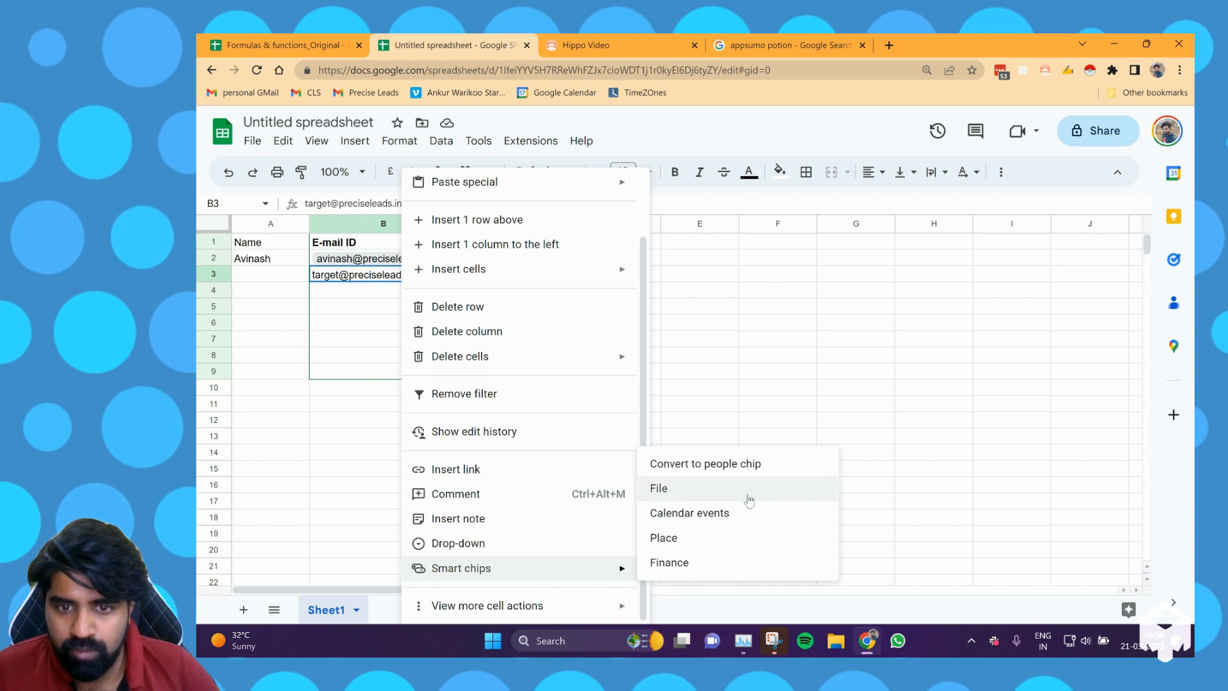
pyautogui.click(749, 473)
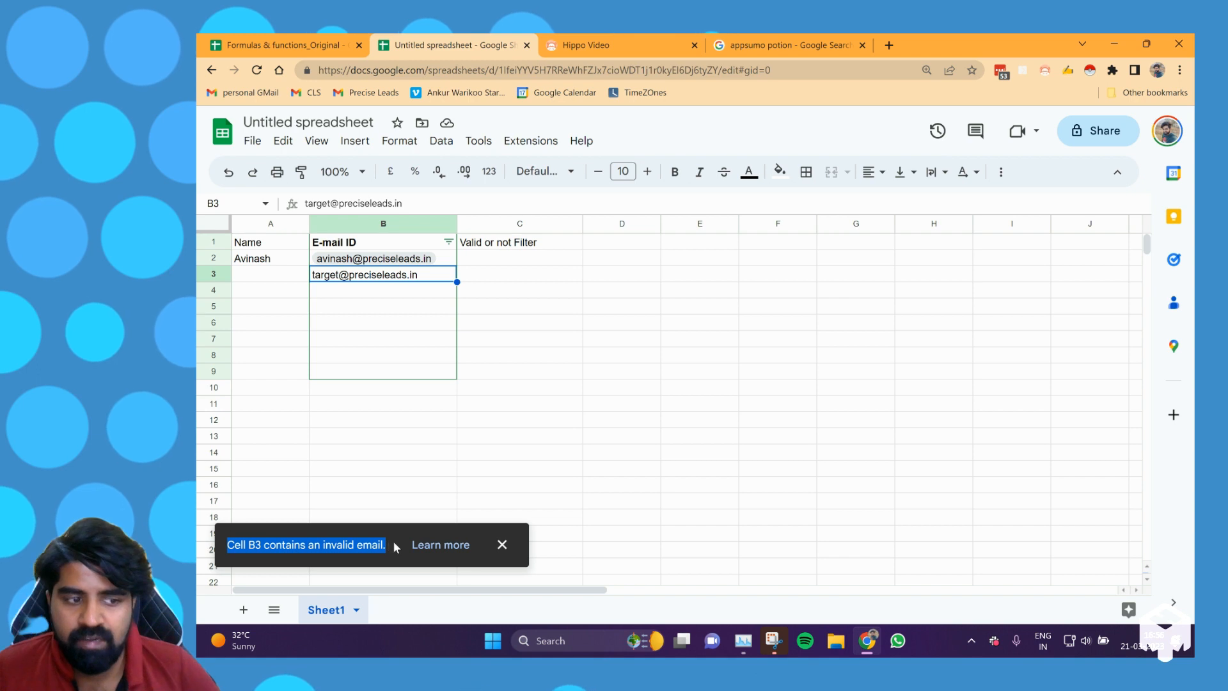
# Copy the two e-mail addresses in B2:B3 into C2:C3 of the Valid or not Filter column.
pyautogui.click(520, 279)
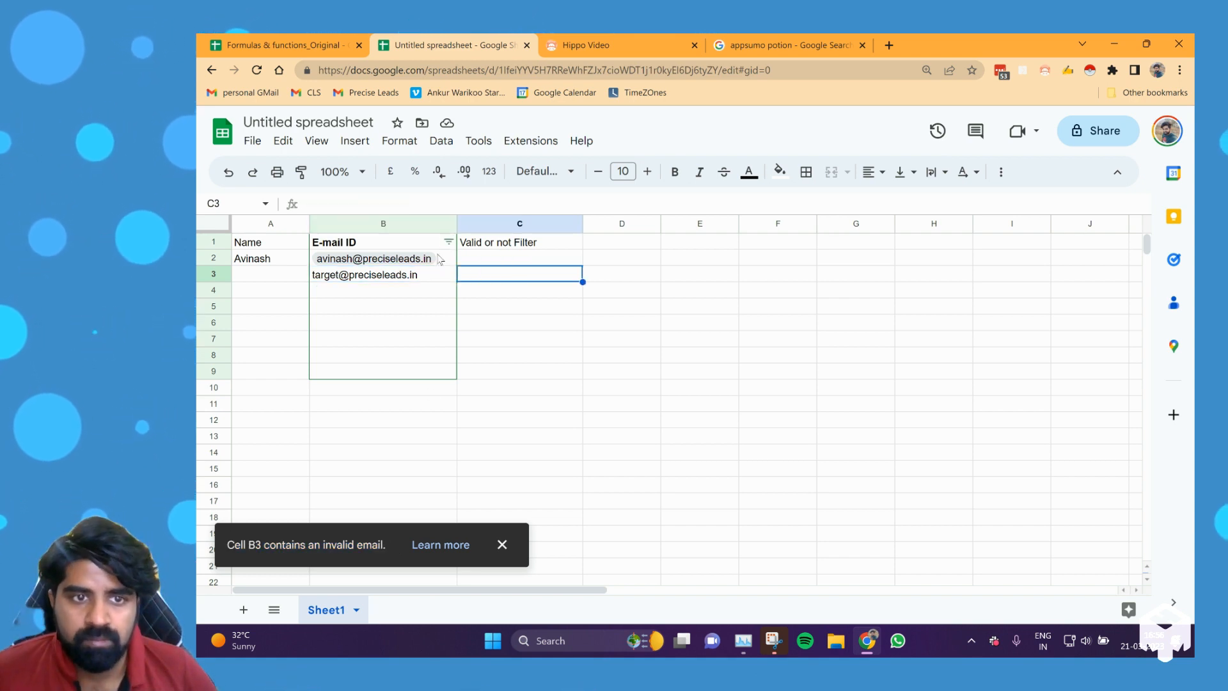
pyautogui.moveTo(434, 283)
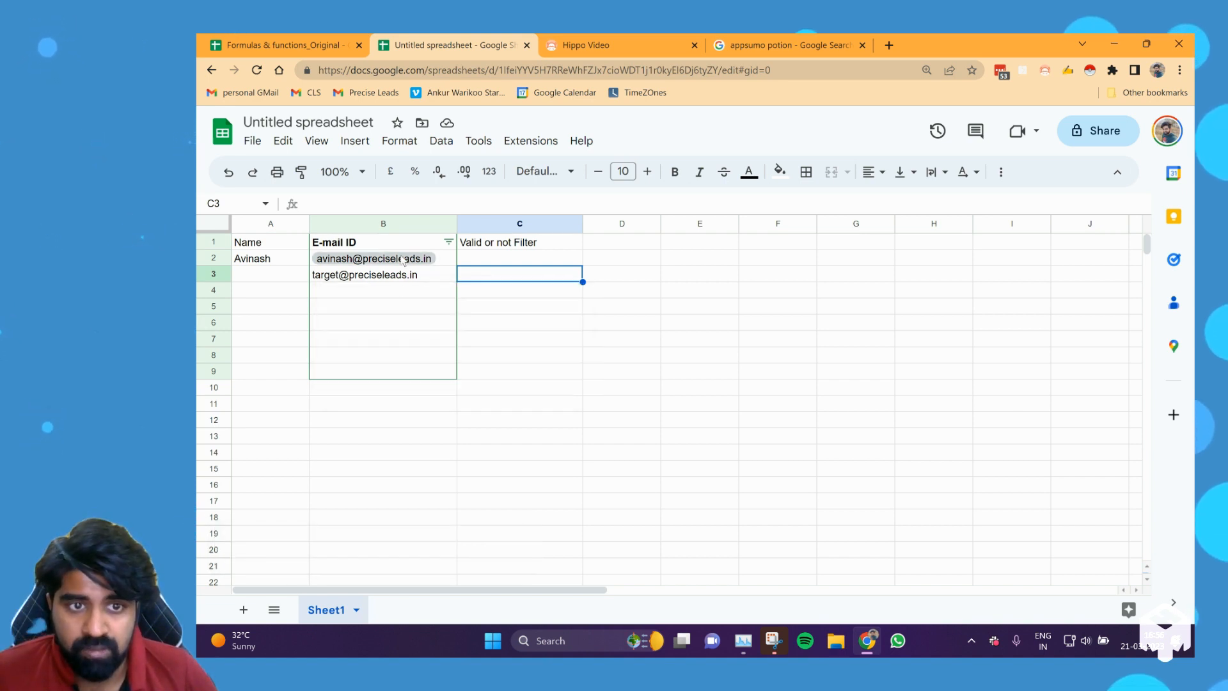
pyautogui.moveTo(403, 262)
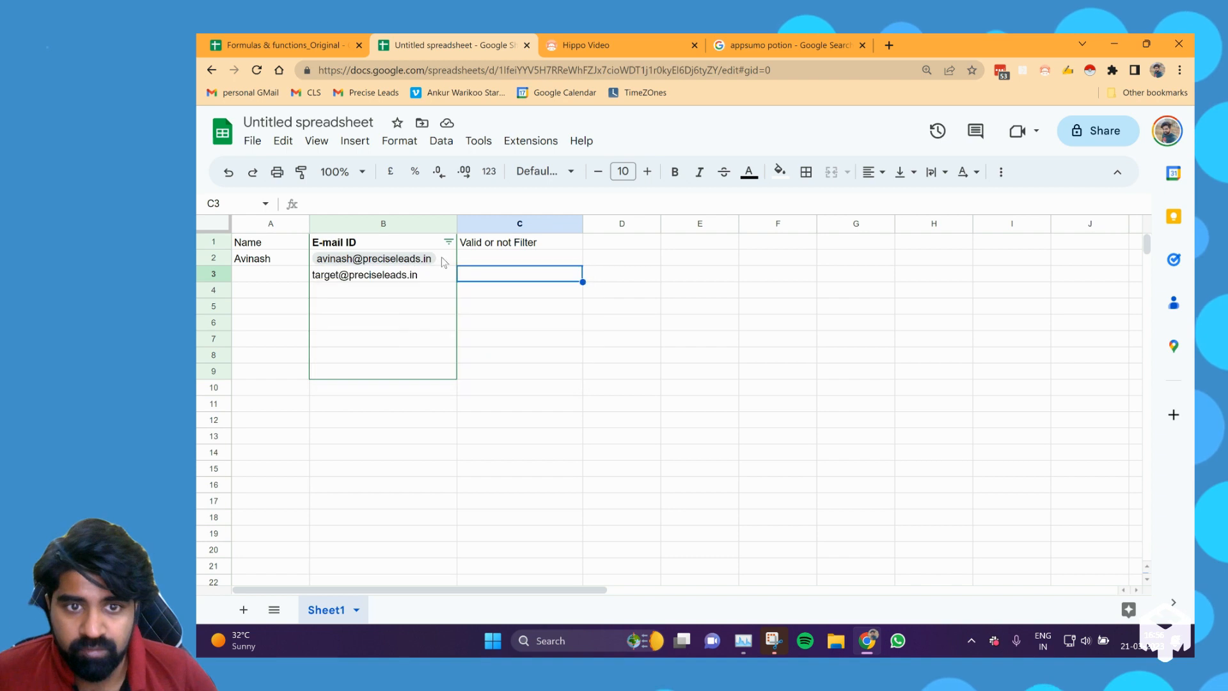
pyautogui.click(286, 275)
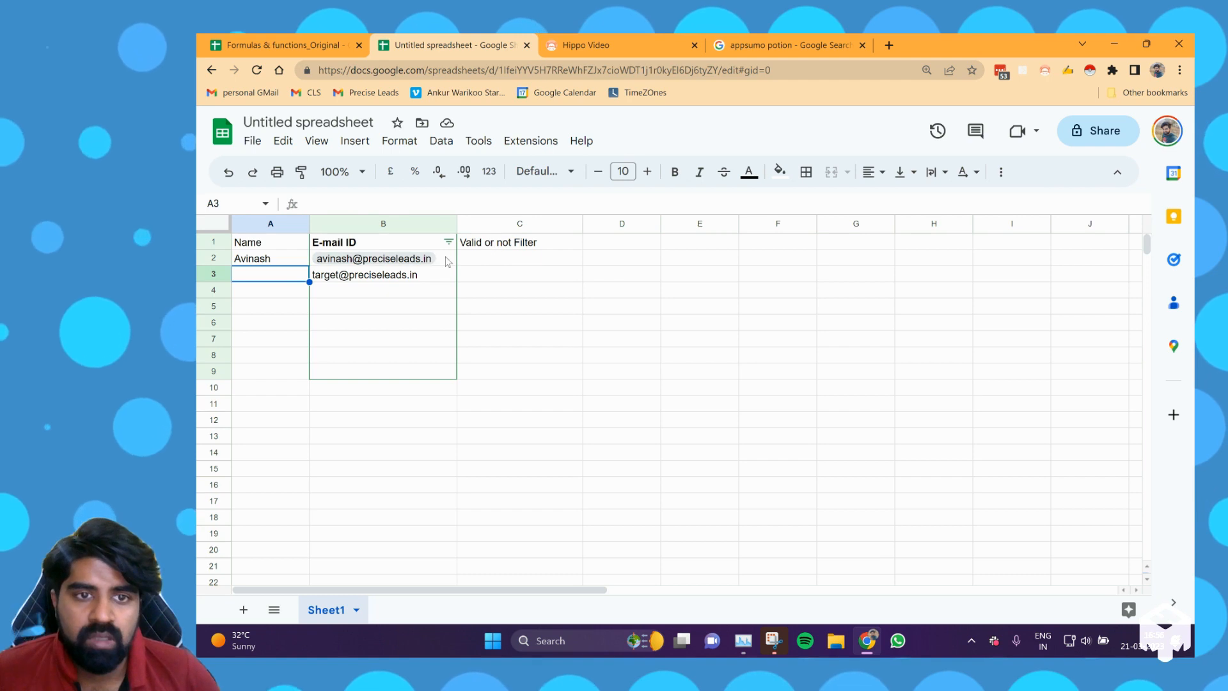
pyautogui.moveTo(416, 258); pyautogui.dragTo(448, 282)
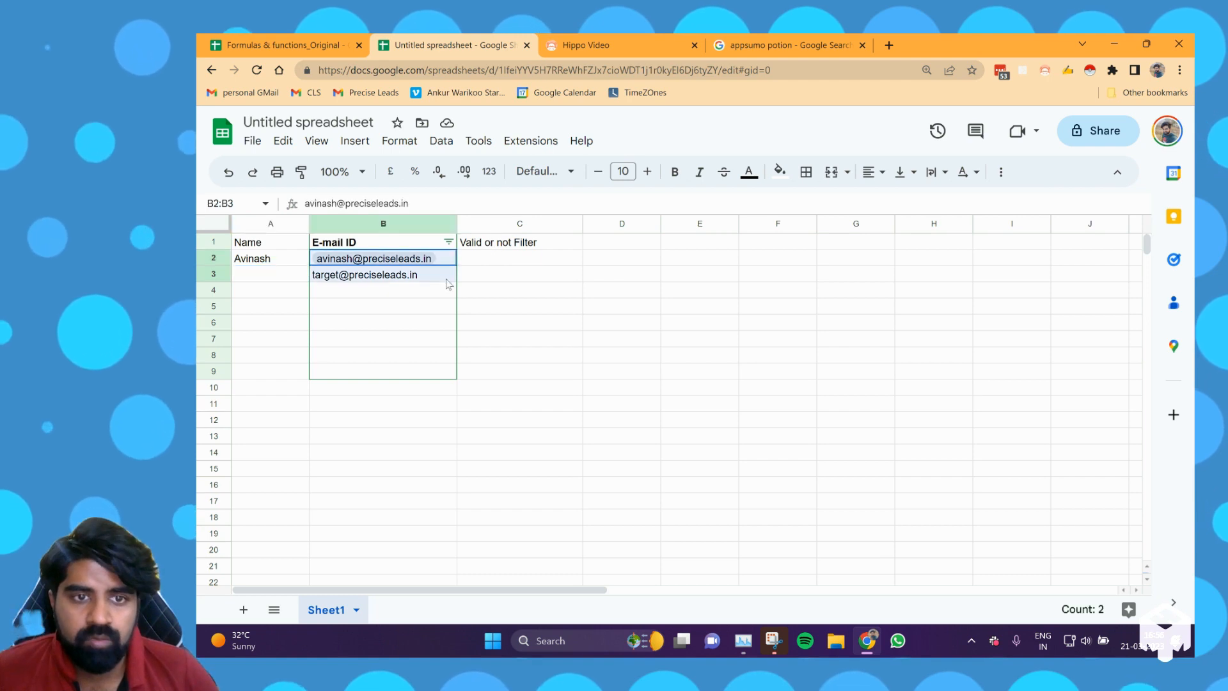
pyautogui.click(509, 279)
pyautogui.press('Left')
pyautogui.press('Up')
pyautogui.hotkey('shift', 'Down')
pyautogui.hotkey('ctrl', 'c')
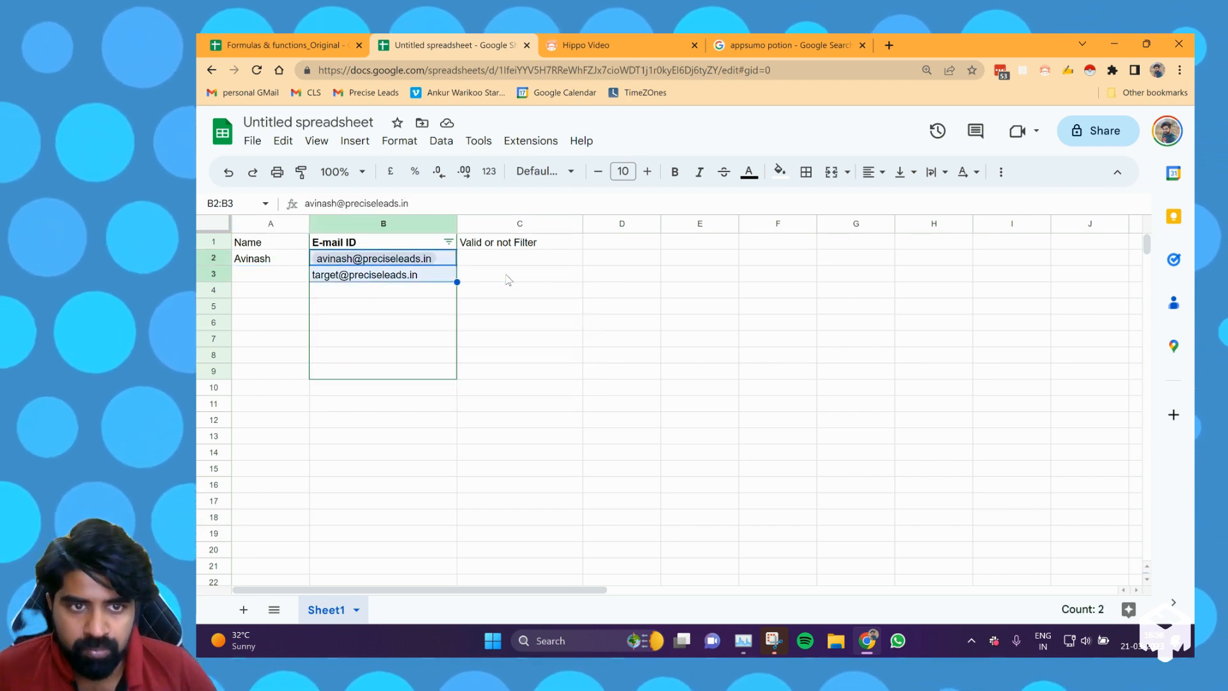
pyautogui.press('Right')
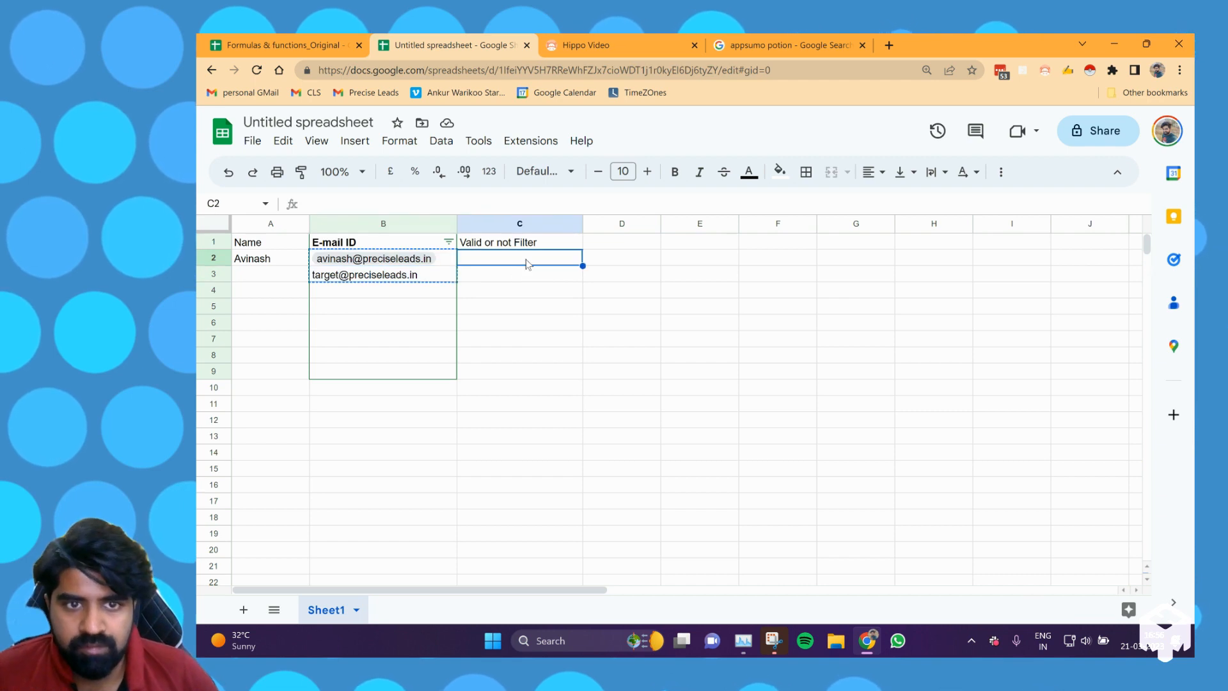
pyautogui.hotkey('ctrl', 'v')
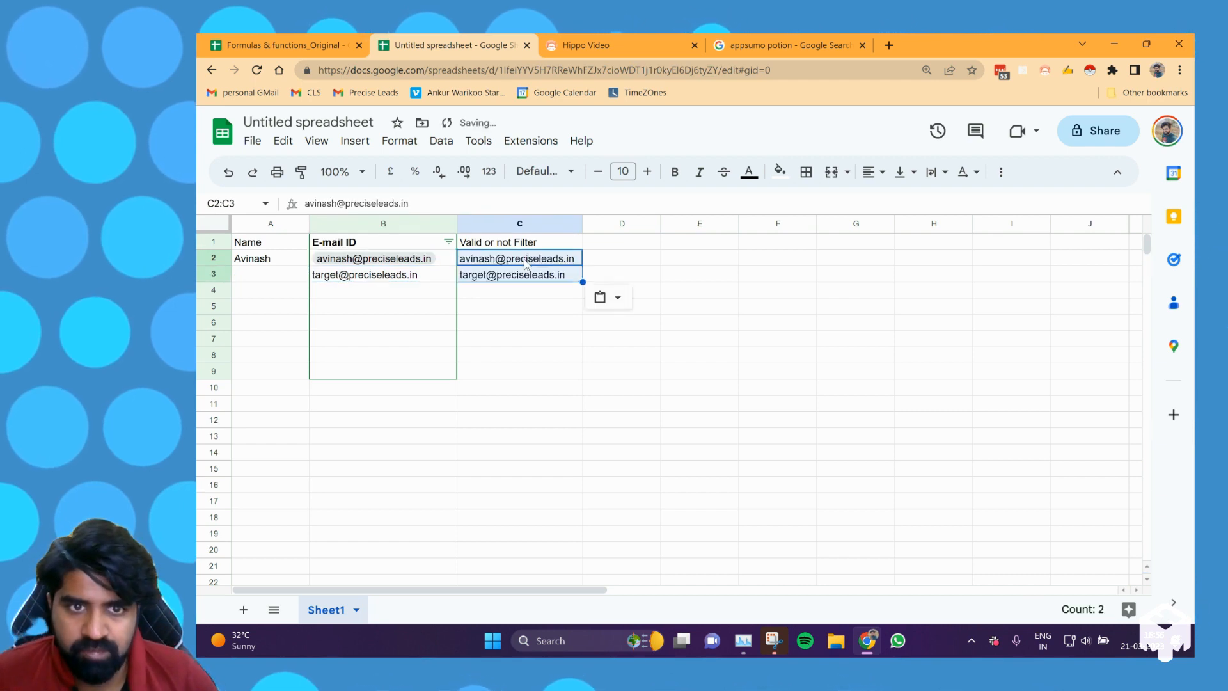
# Remove the existing filter and recreate it over A1:C3 so it covers the new column.
pyautogui.click(582, 244)
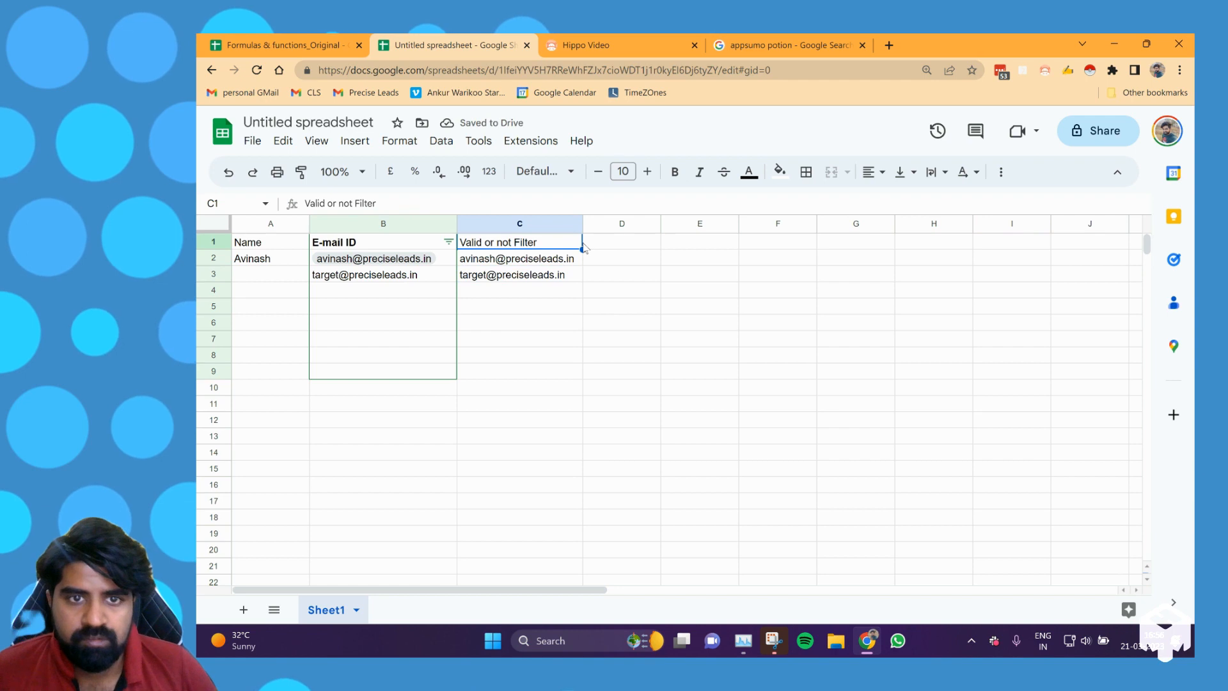
pyautogui.hotkey('ctrl', 'shift', 'l')
pyautogui.moveTo(271, 246); pyautogui.dragTo(269, 251)
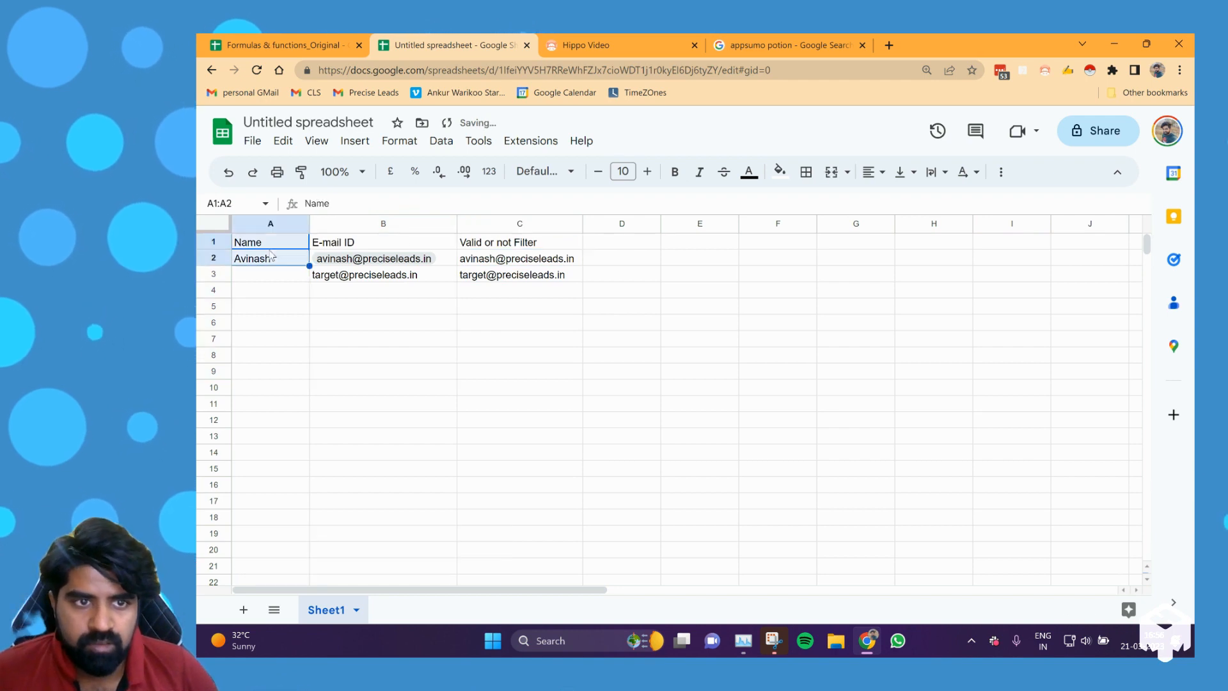
pyautogui.hotkey('shift', 'Down')
pyautogui.hotkey('shift', 'Right')
pyautogui.hotkey('shift', 'Right')
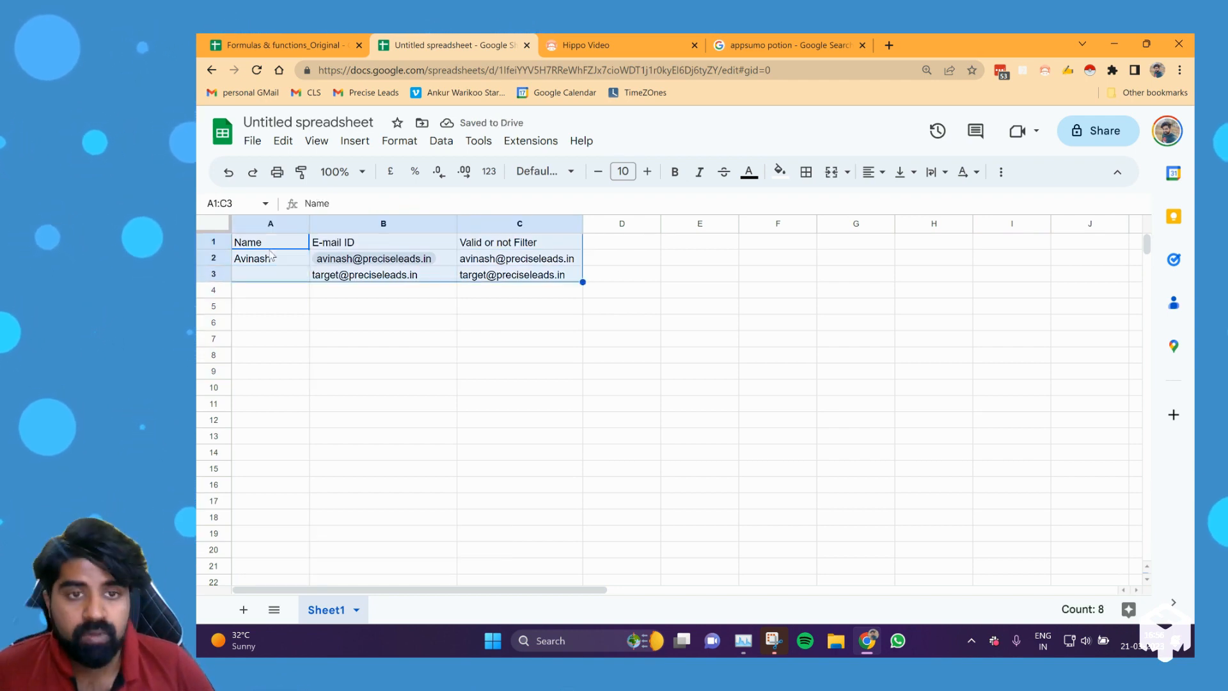
pyautogui.hotkey('ctrl', 'shift', 'l')
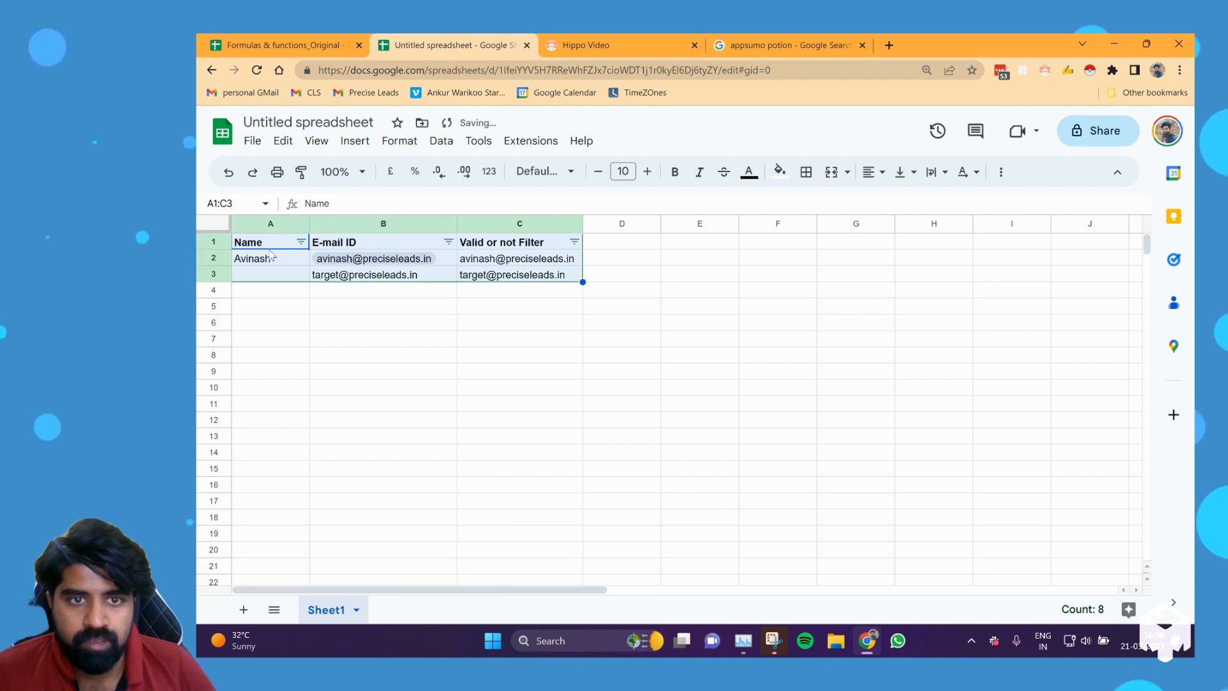
# Filter the Valid or not Filter column by the custom formula =NOT(c2=b2).
pyautogui.click(575, 242)
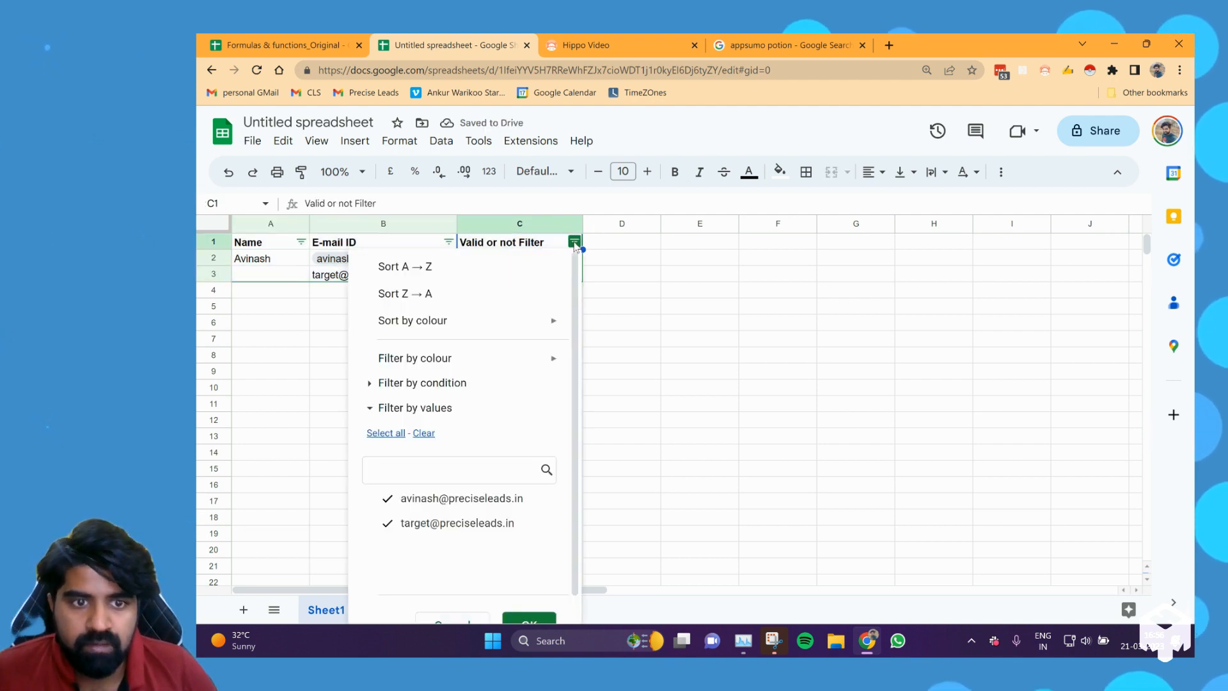
pyautogui.click(452, 384)
pyautogui.click(465, 408)
pyautogui.scroll(-6, 471, 412)
pyautogui.click(451, 592)
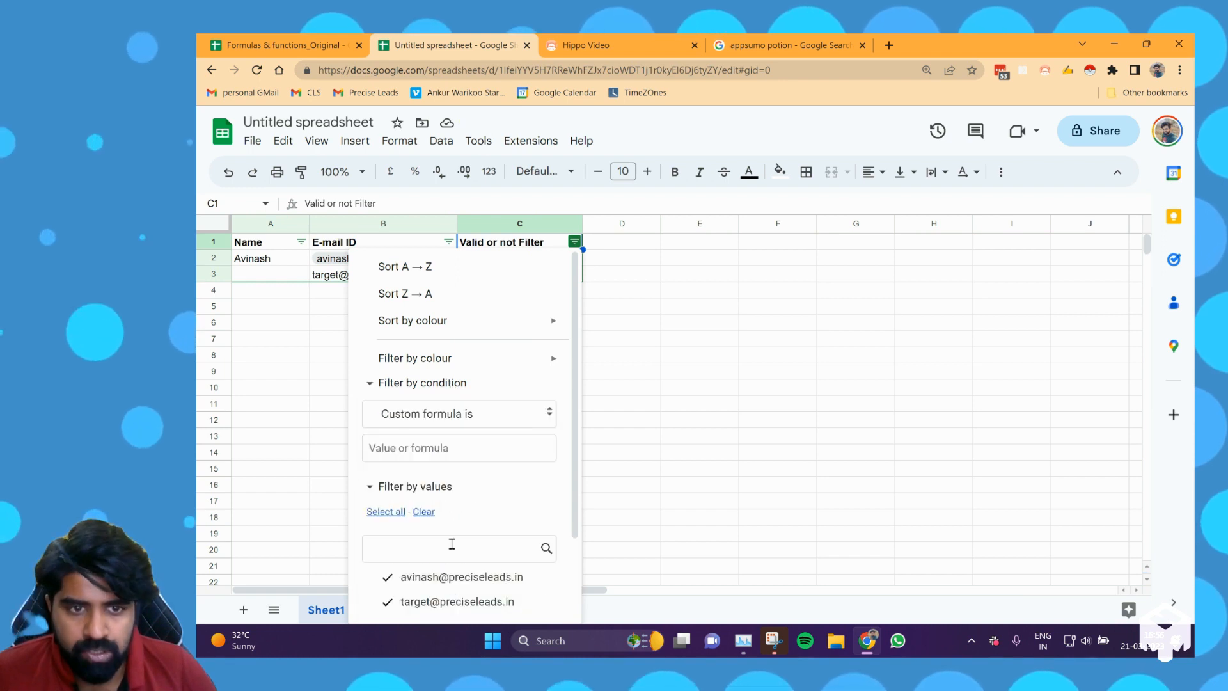
pyautogui.click(458, 448)
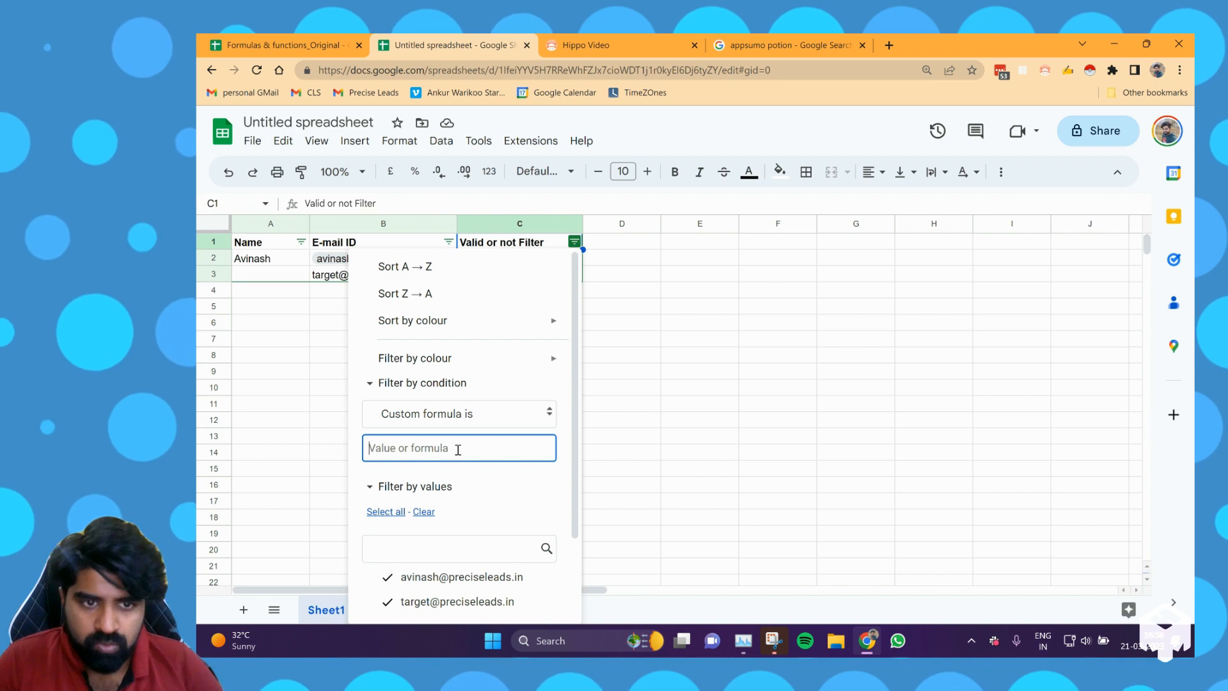
pyautogui.write('=NOT(c2=')
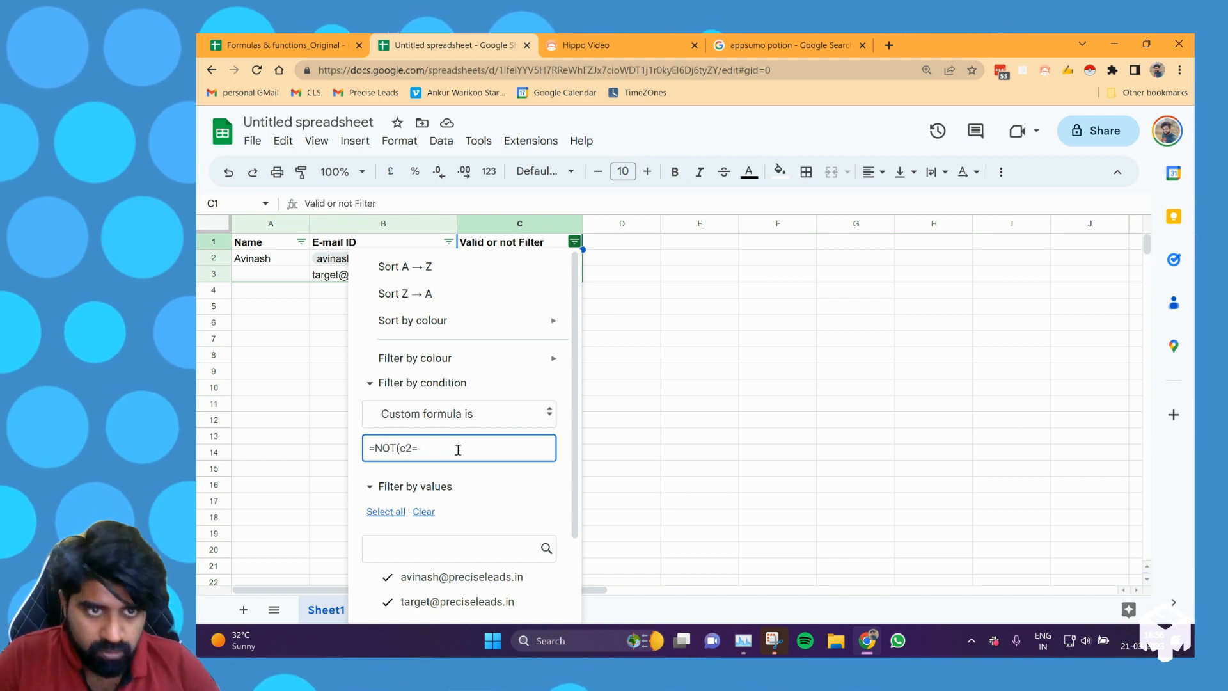
pyautogui.write('b2)')
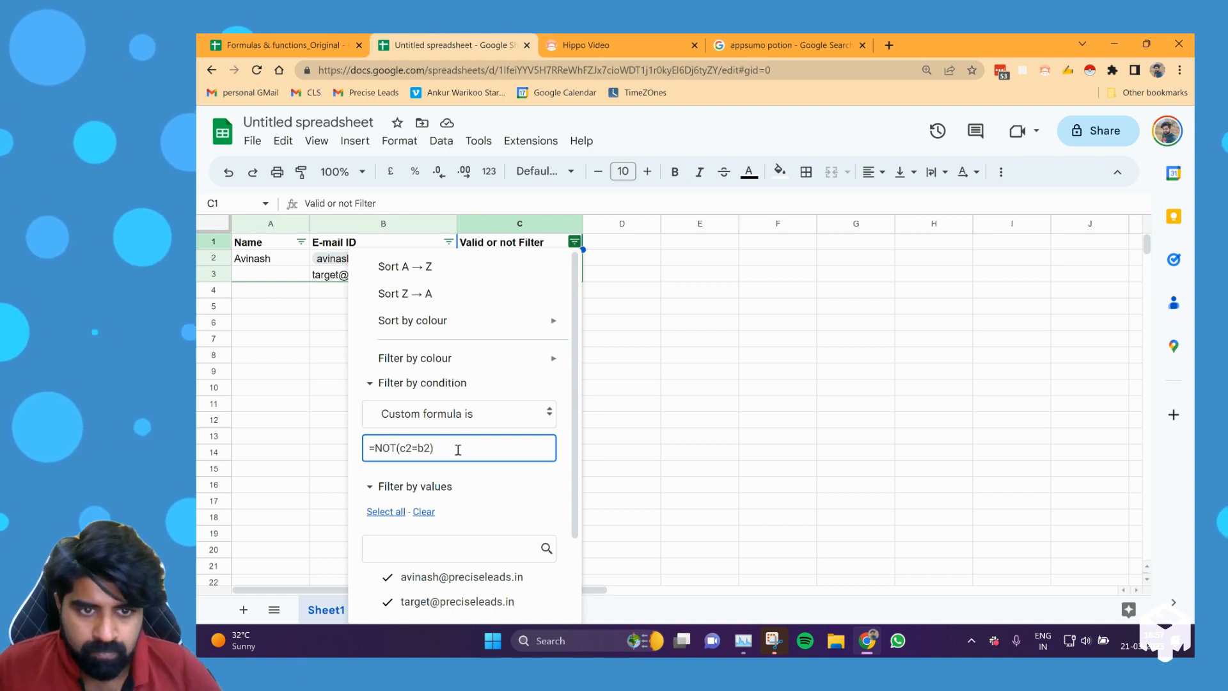
pyautogui.scroll(-1, 510, 465)
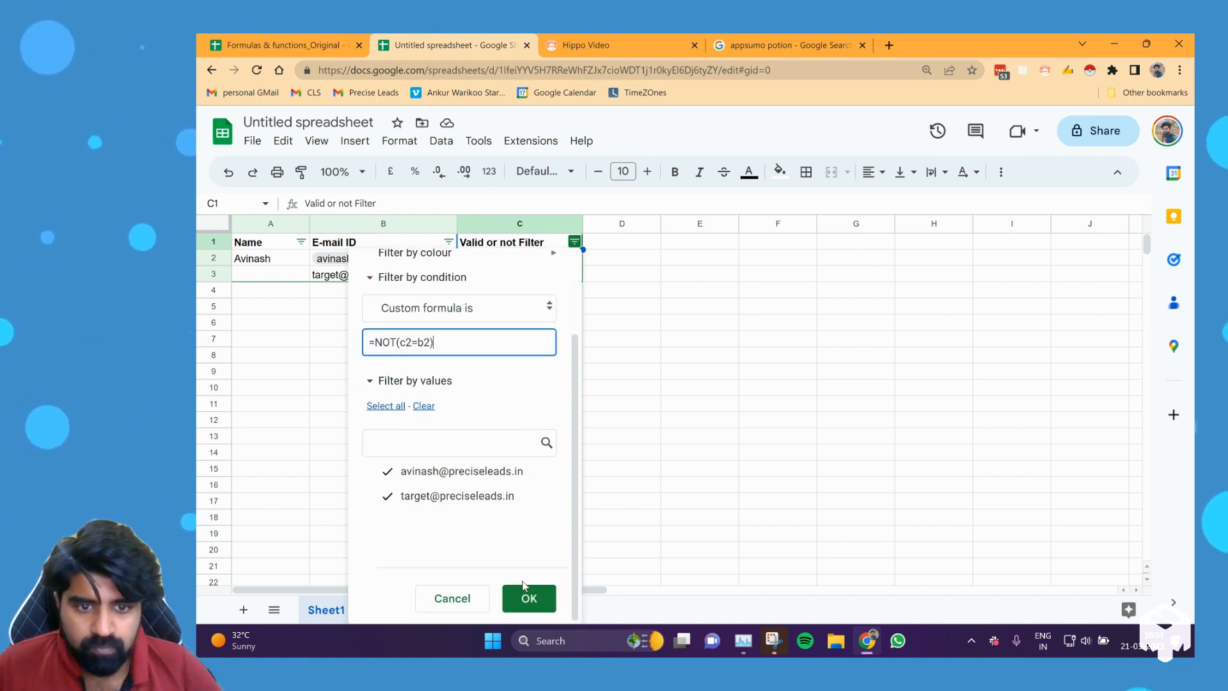
pyautogui.click(528, 596)
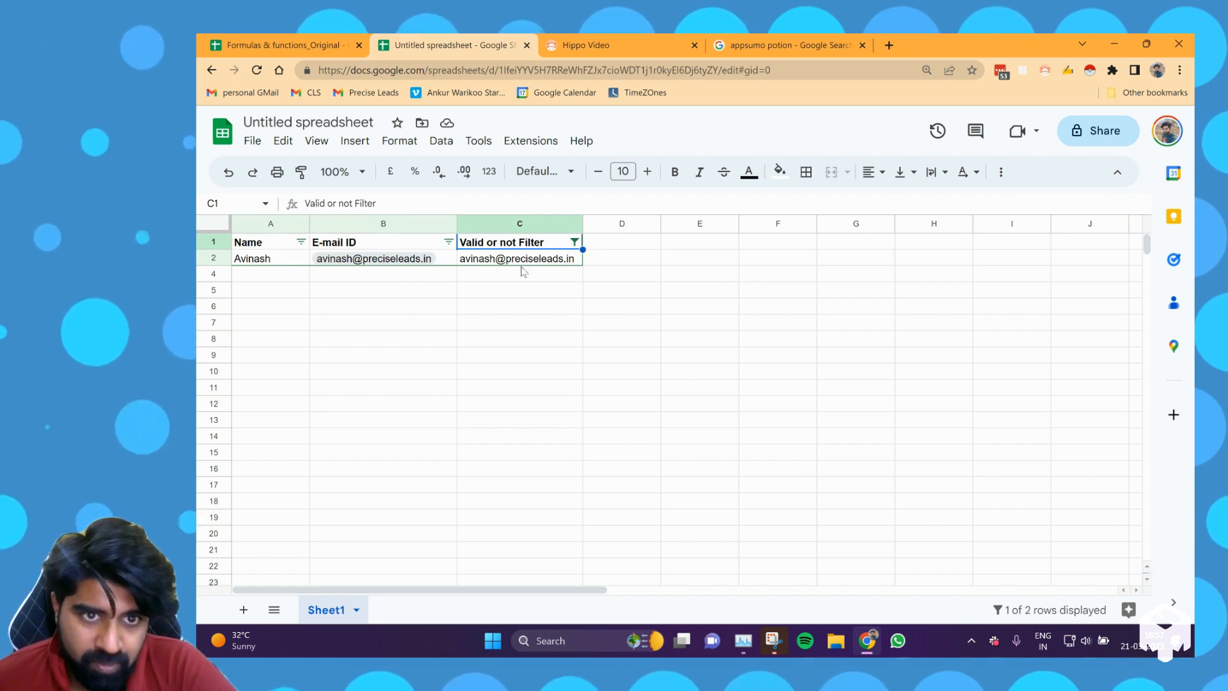
pyautogui.click(574, 242)
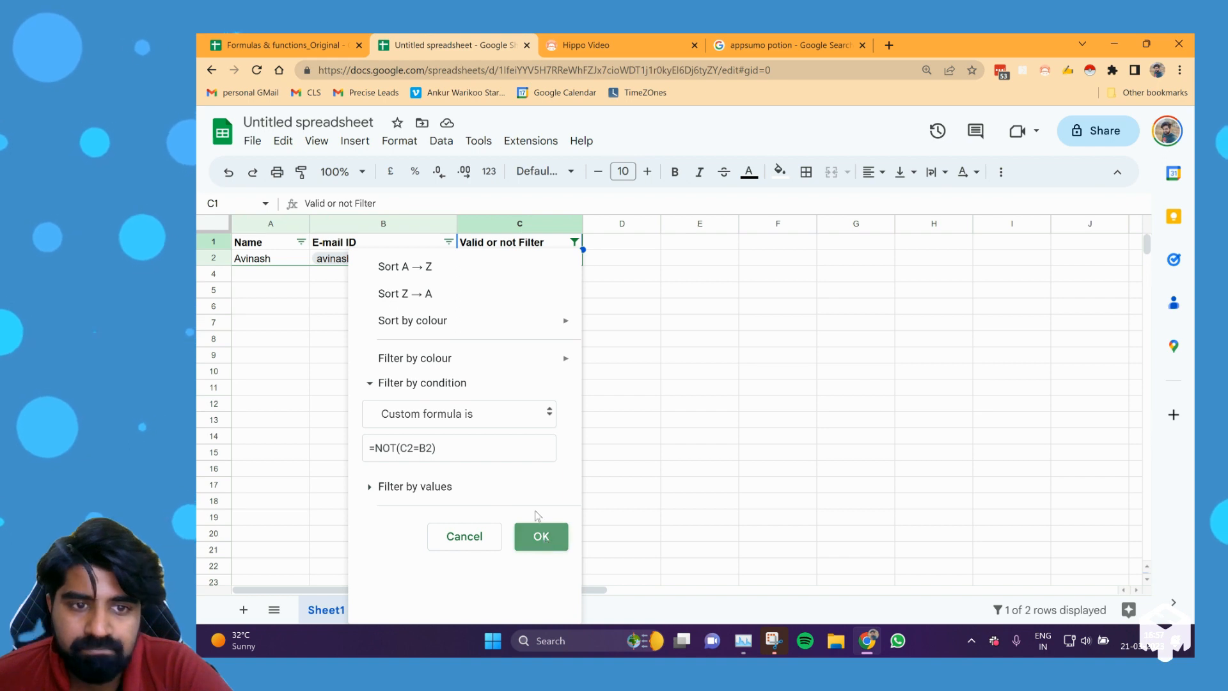
pyautogui.click(540, 535)
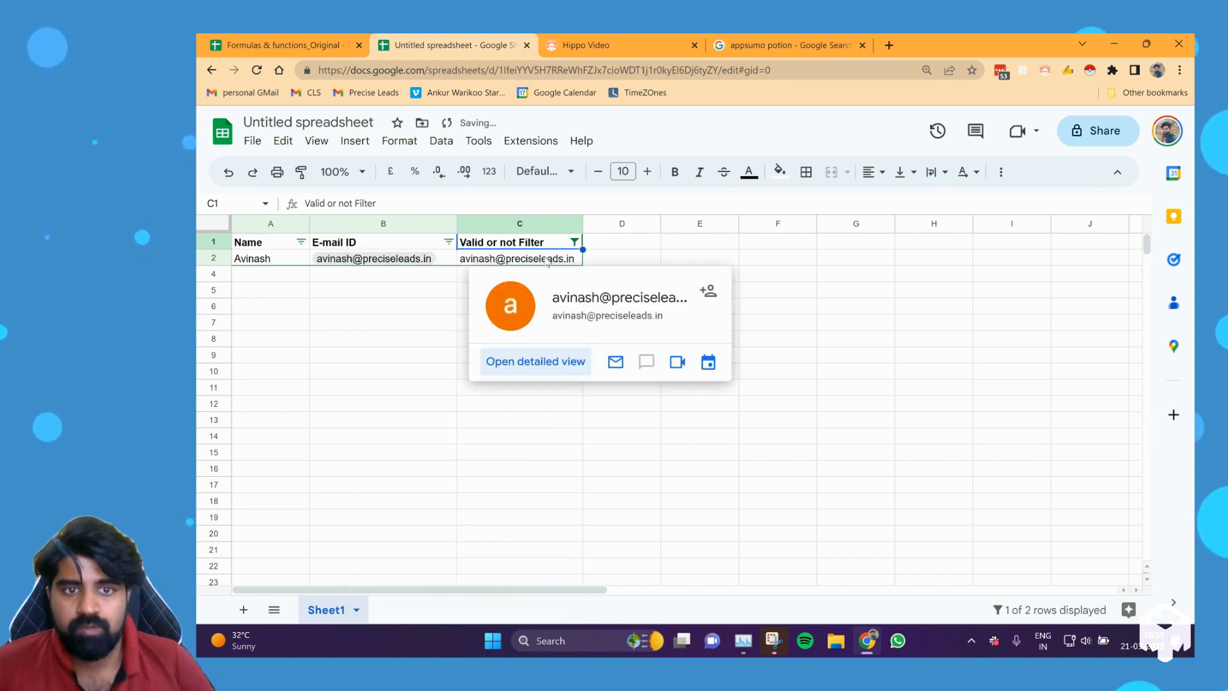